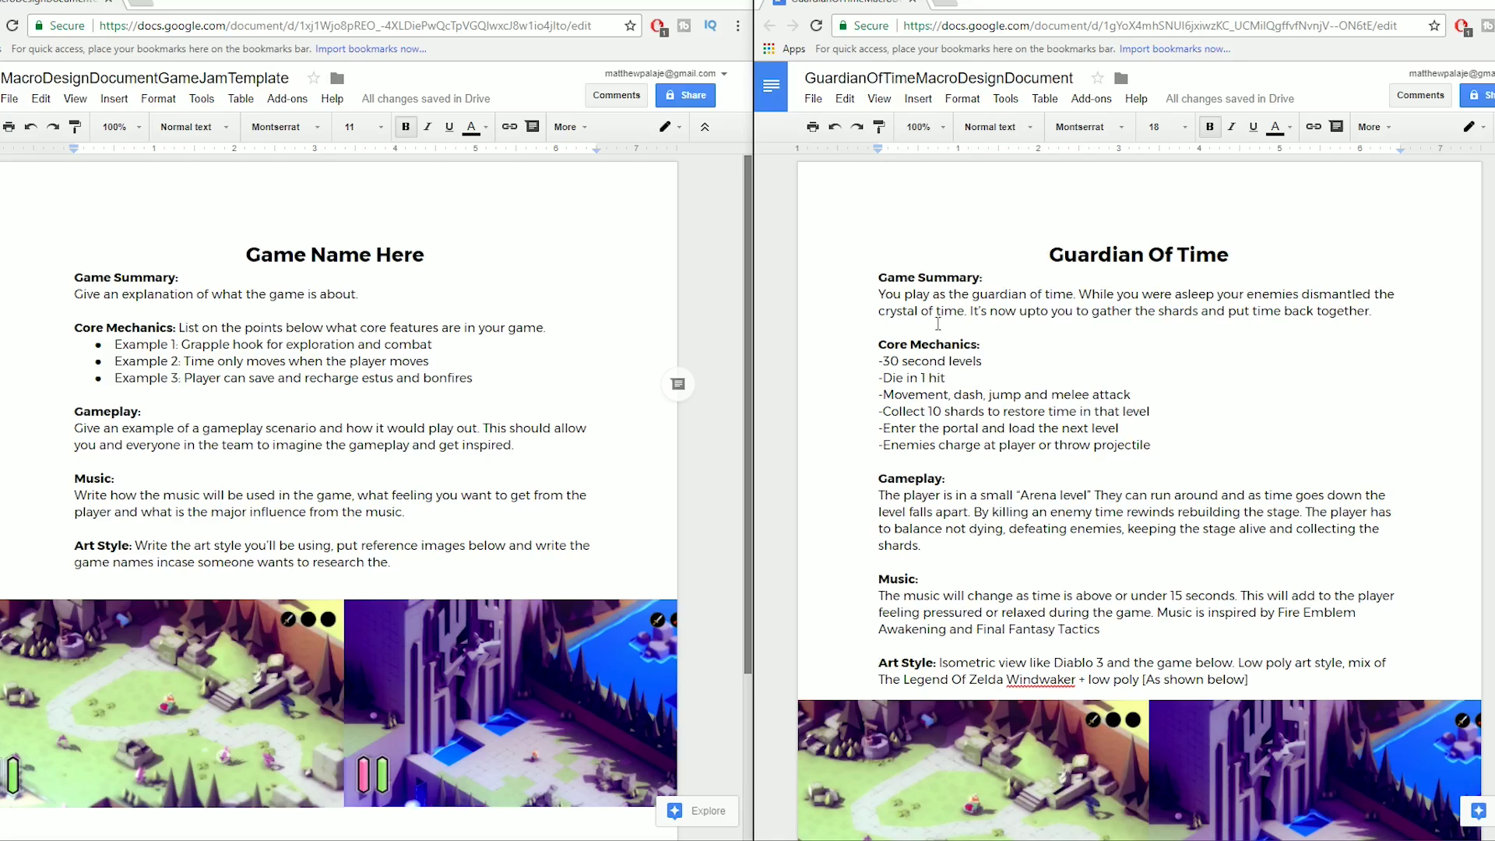
Review the template from its title through Gameplay, Art Style and the About paragraph.
scroll(930, 322, "down", 3)
scroll(979, 349, "up", 3)
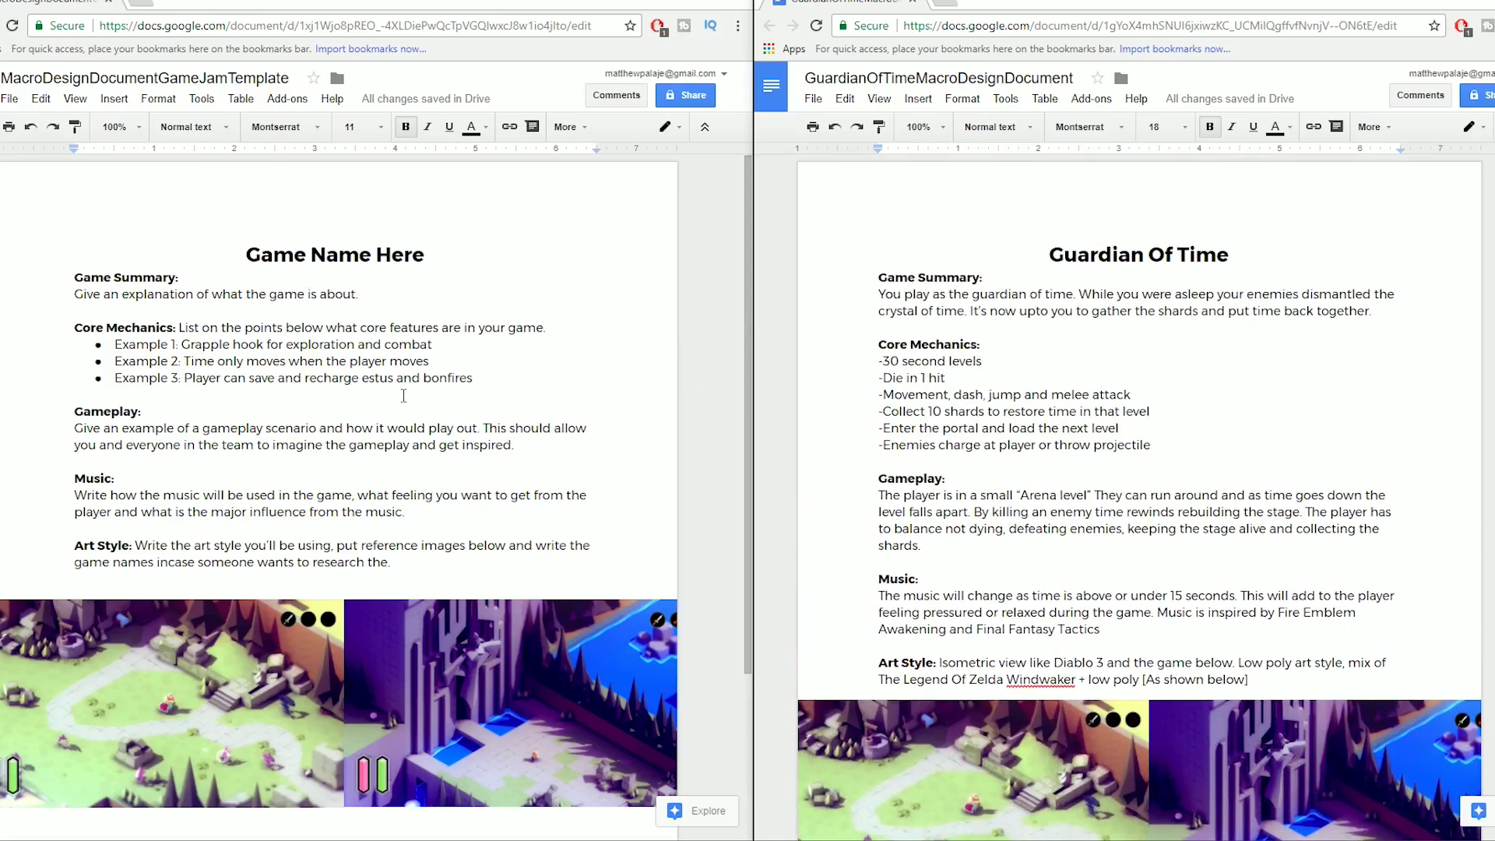
scroll(381, 348, "down", 3)
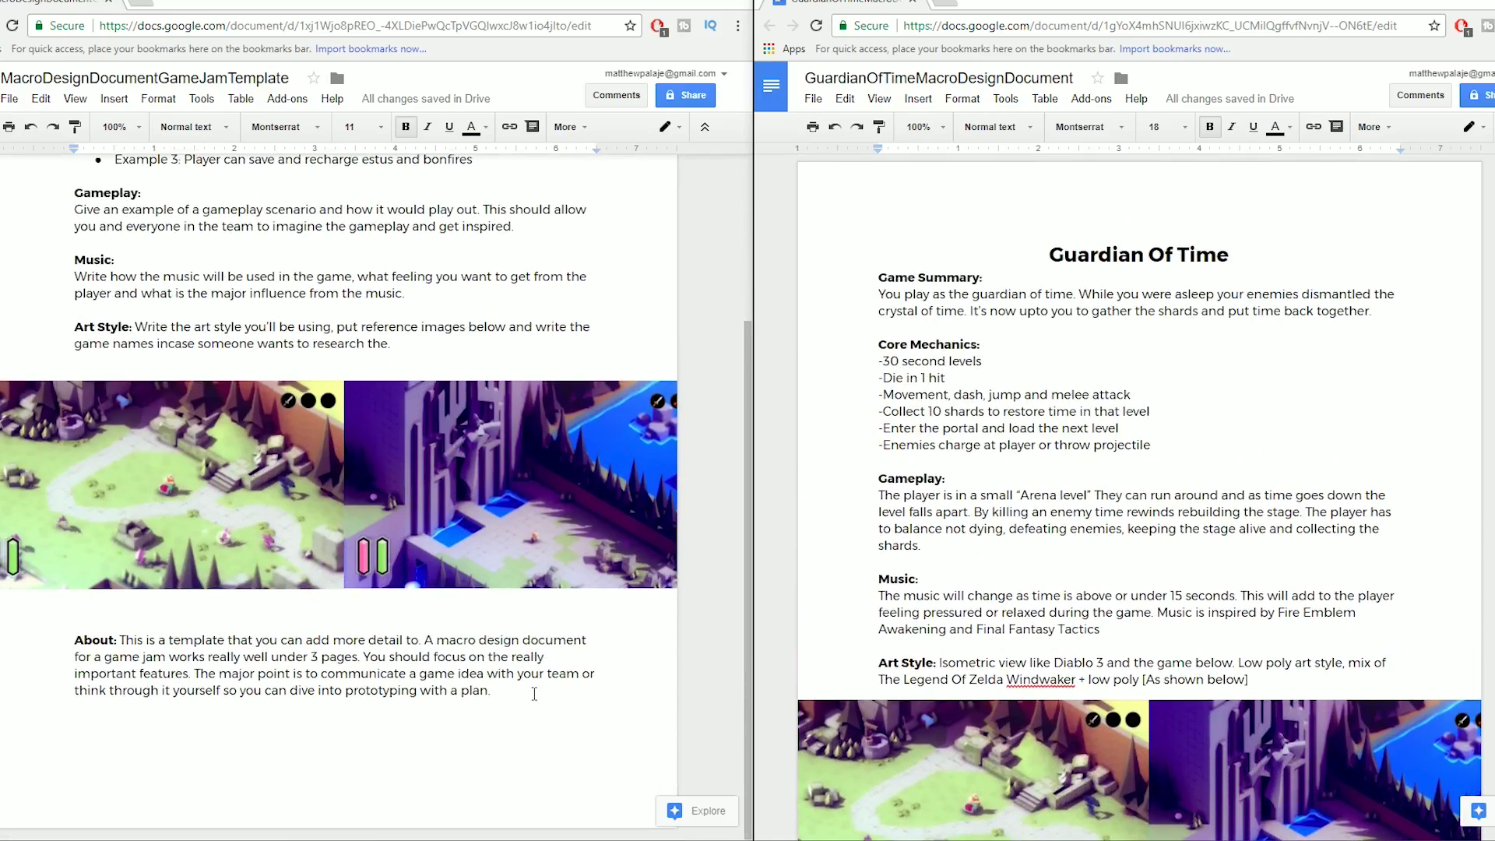
scroll(534, 694, "up", 3)
left_click_drag(261, 255, 360, 462)
left_click(360, 463)
left_click_drag(246, 255, 525, 666)
left_click(526, 665)
scroll(134, 498, "up", 3)
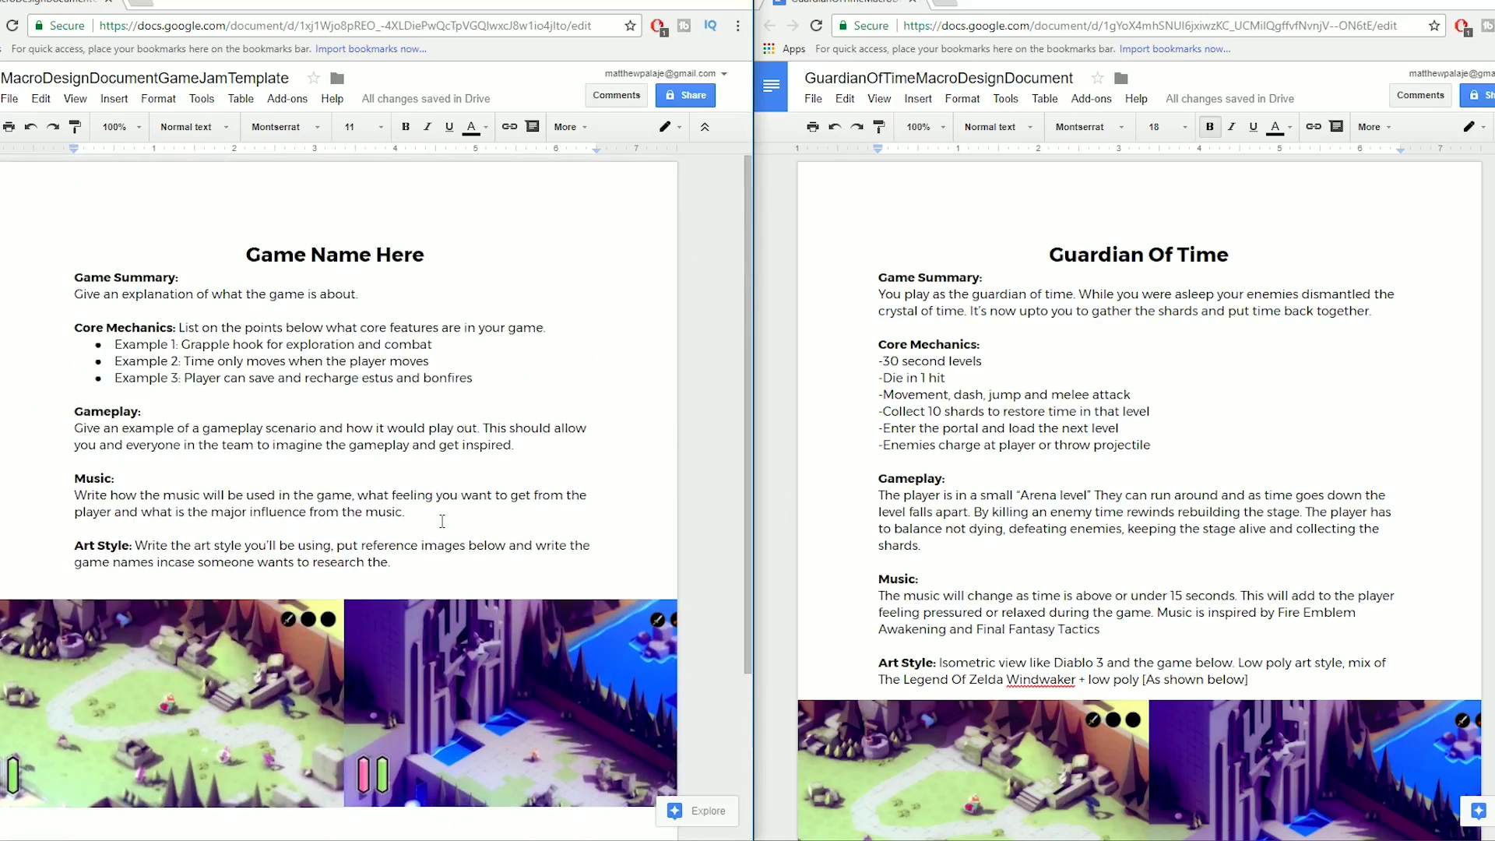
scroll(199, 513, "down", 3)
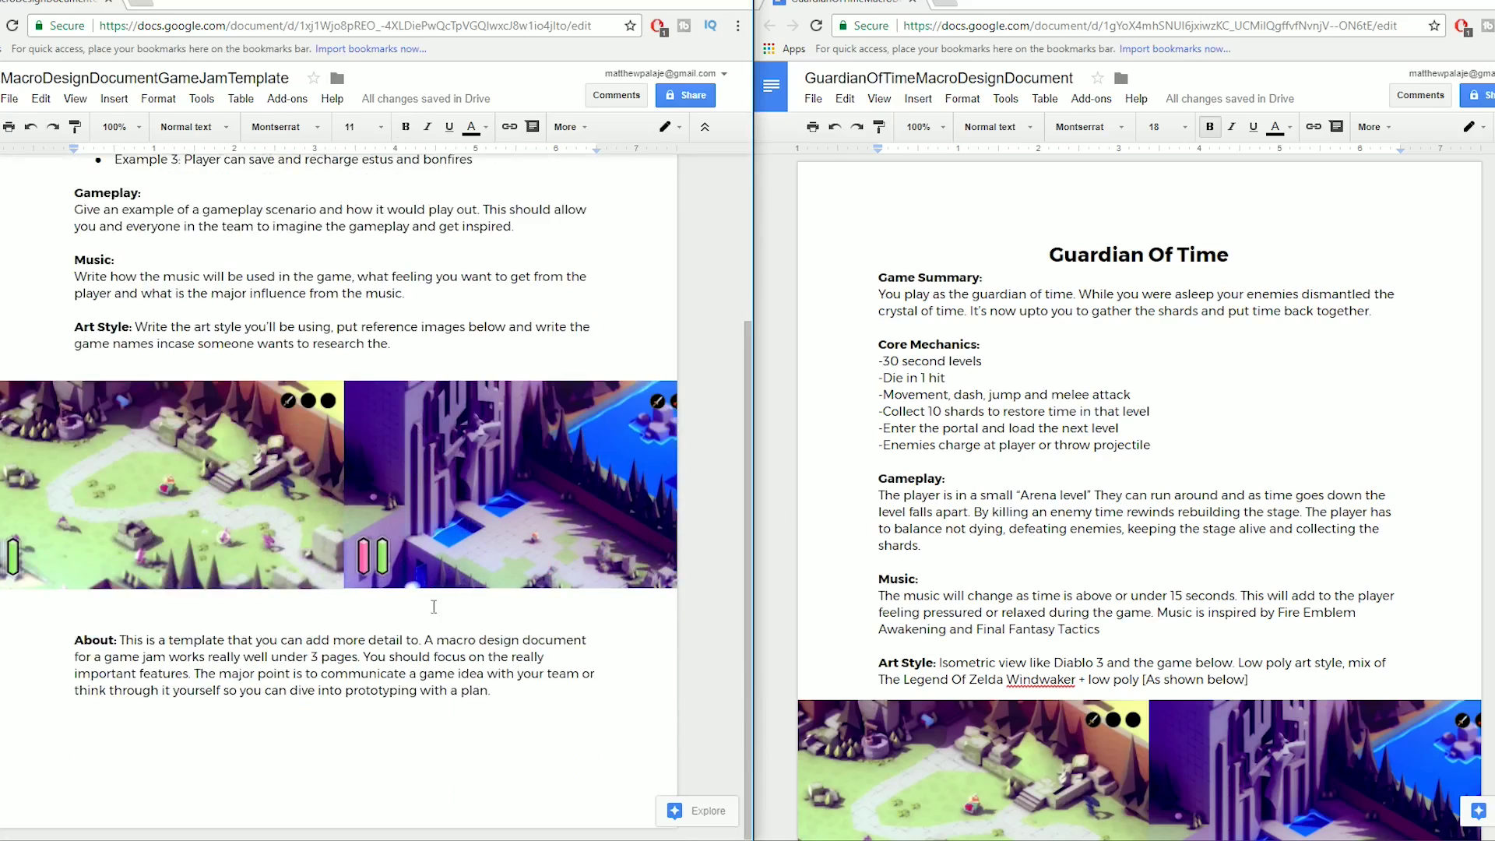
left_click_drag(74, 640, 188, 675)
left_click(188, 674)
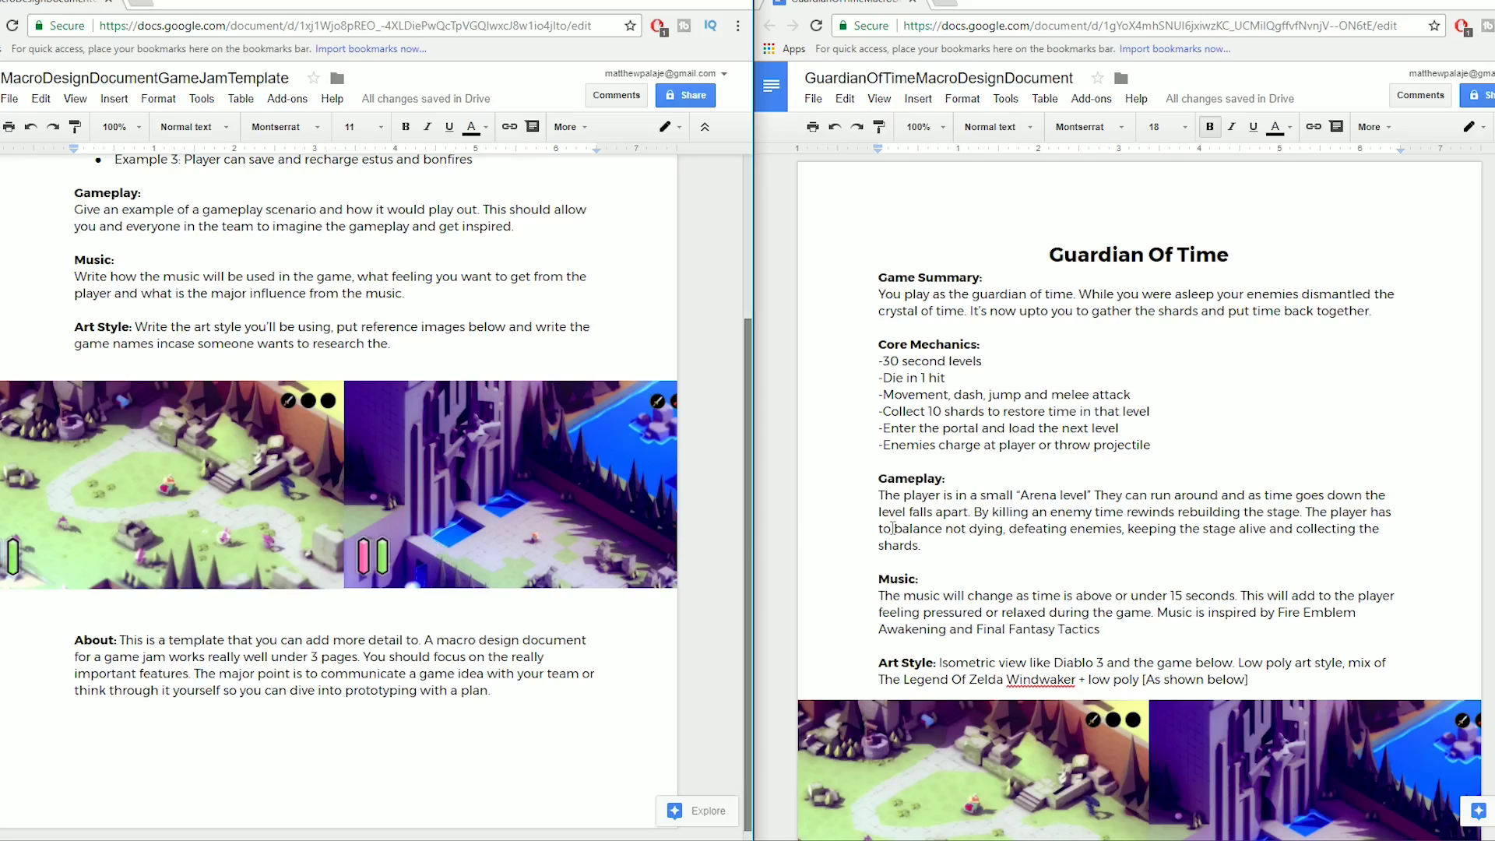
Skim the Guardian Of Time document, selecting large passages and clearing the highlights.
left_click_drag(881, 310, 927, 545)
scroll(990, 489, "down", 2)
left_click(990, 489)
scroll(990, 489, "up", 3)
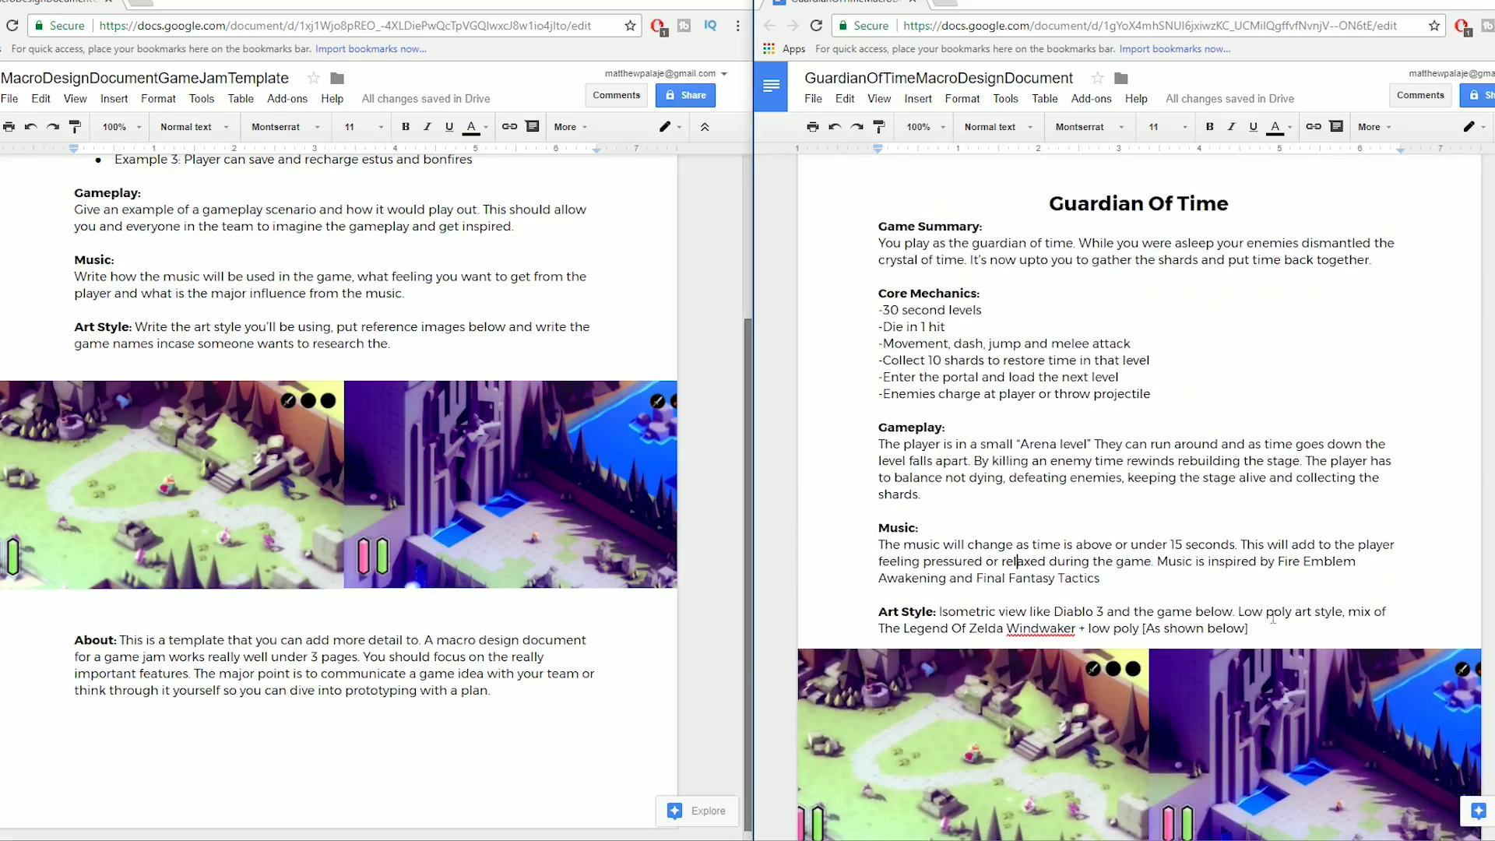
left_click_drag(1248, 629, 854, 254)
scroll(990, 545, "up", 1)
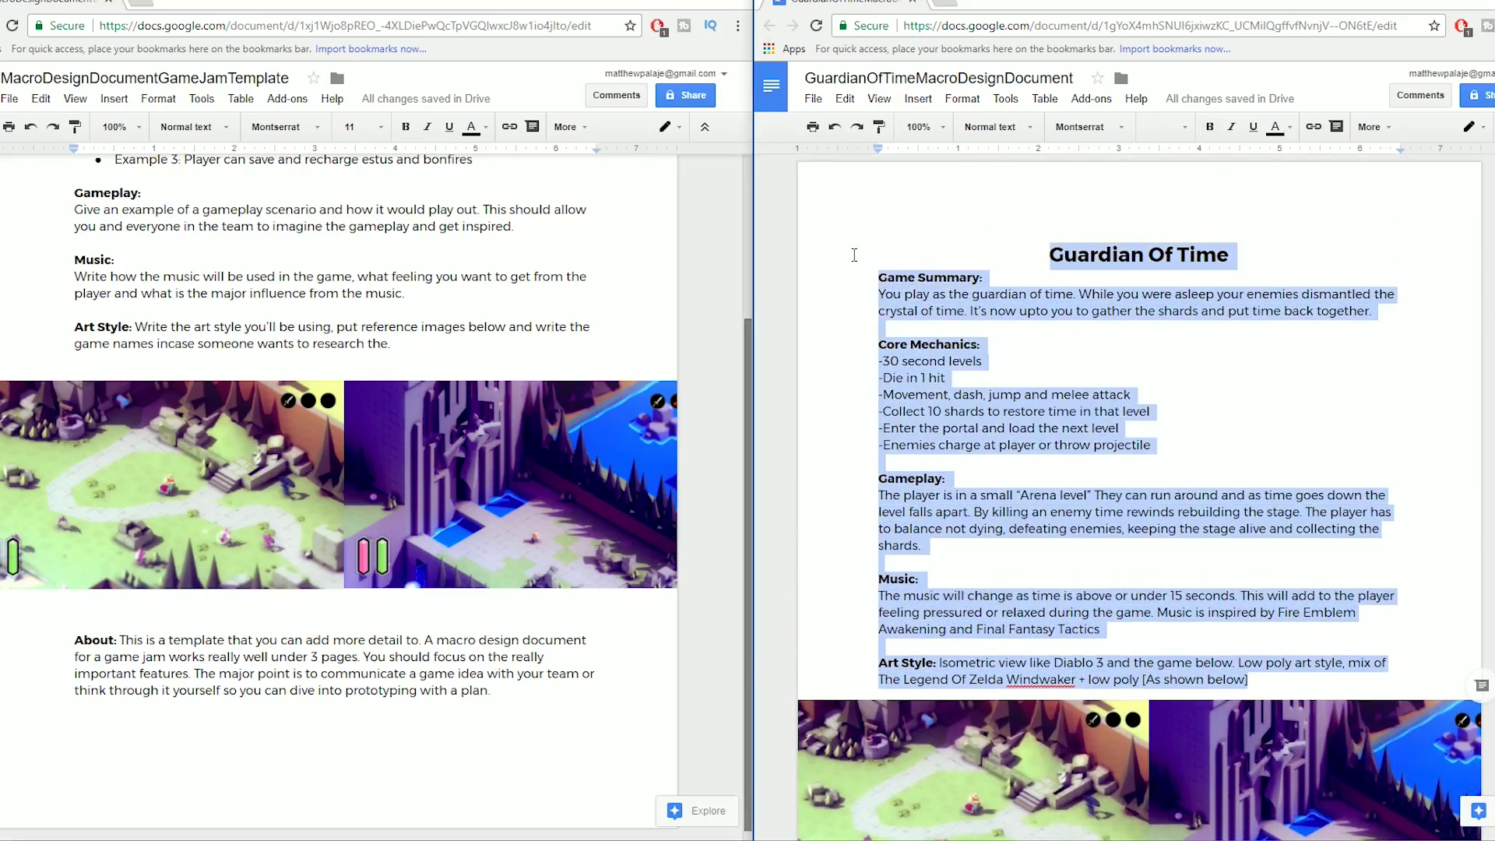
left_click(941, 297)
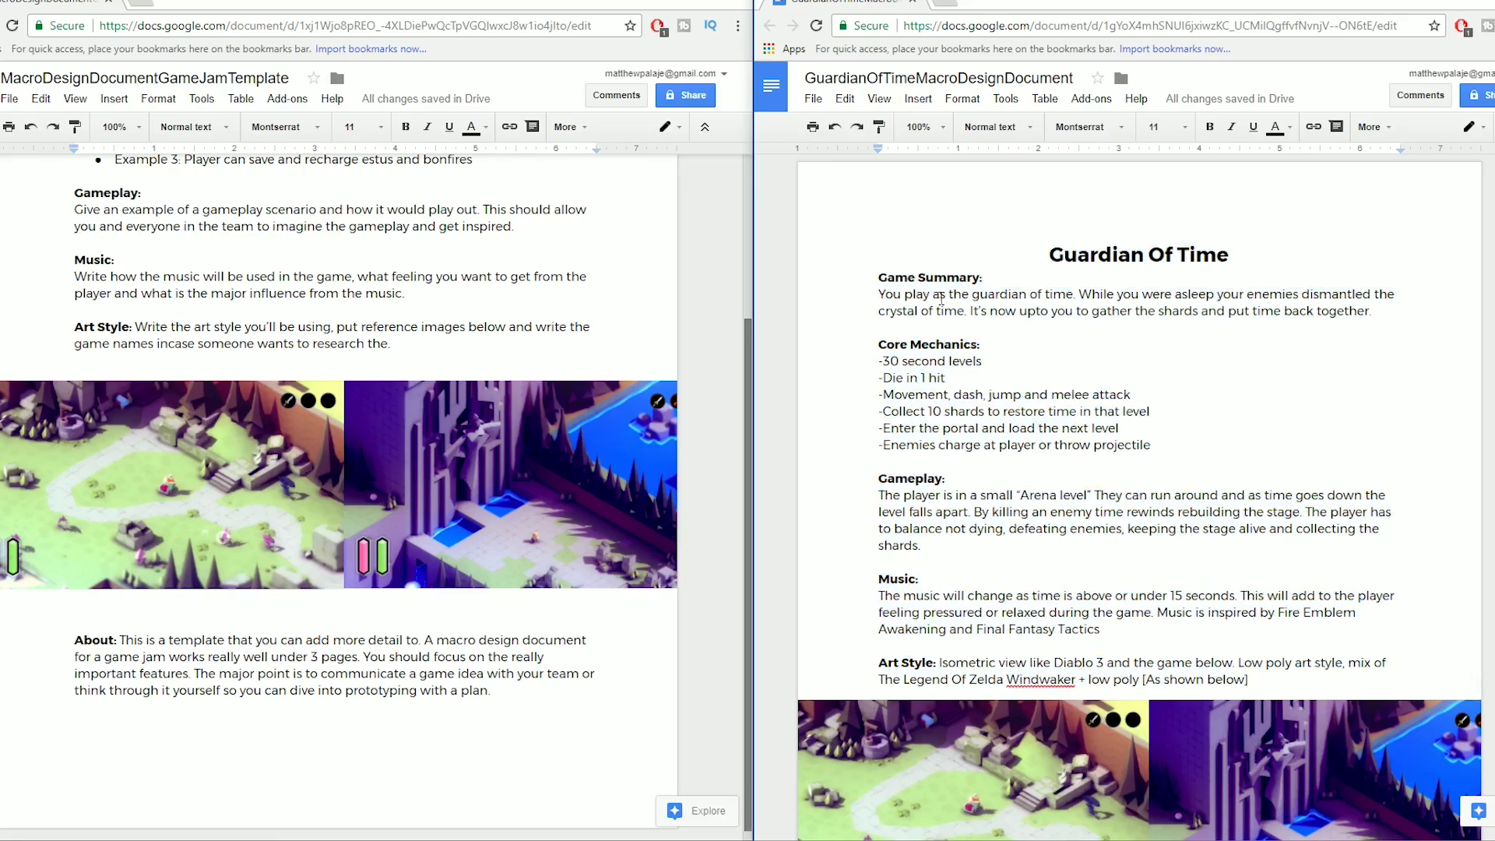
scroll(1225, 538, "down", 1)
left_click_drag(1288, 593, 866, 216)
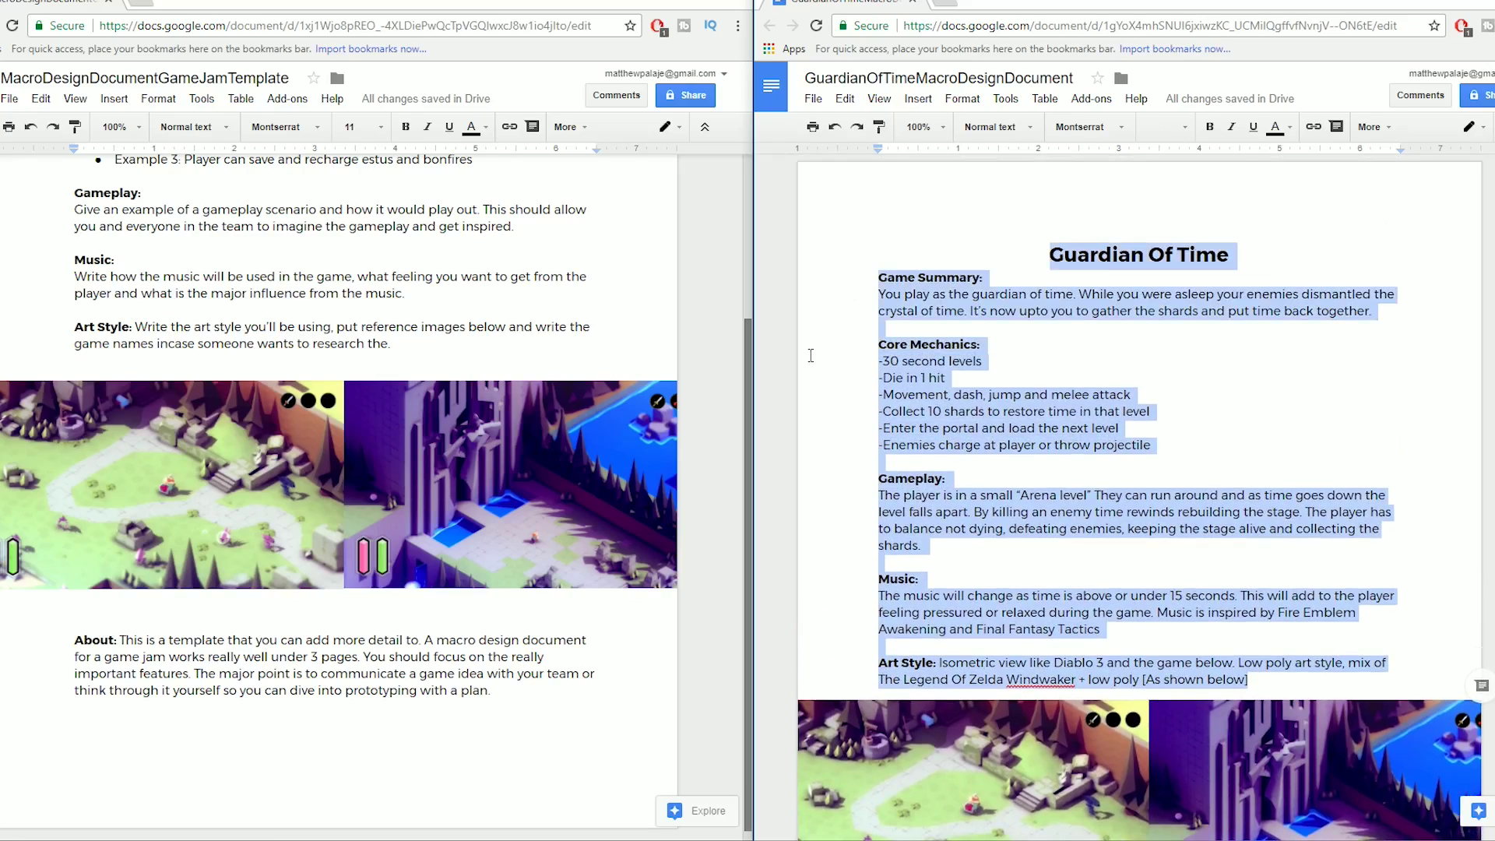
left_click(576, 343)
scroll(588, 353, "up", 1)
scroll(588, 353, "up", 2)
left_click(1052, 274)
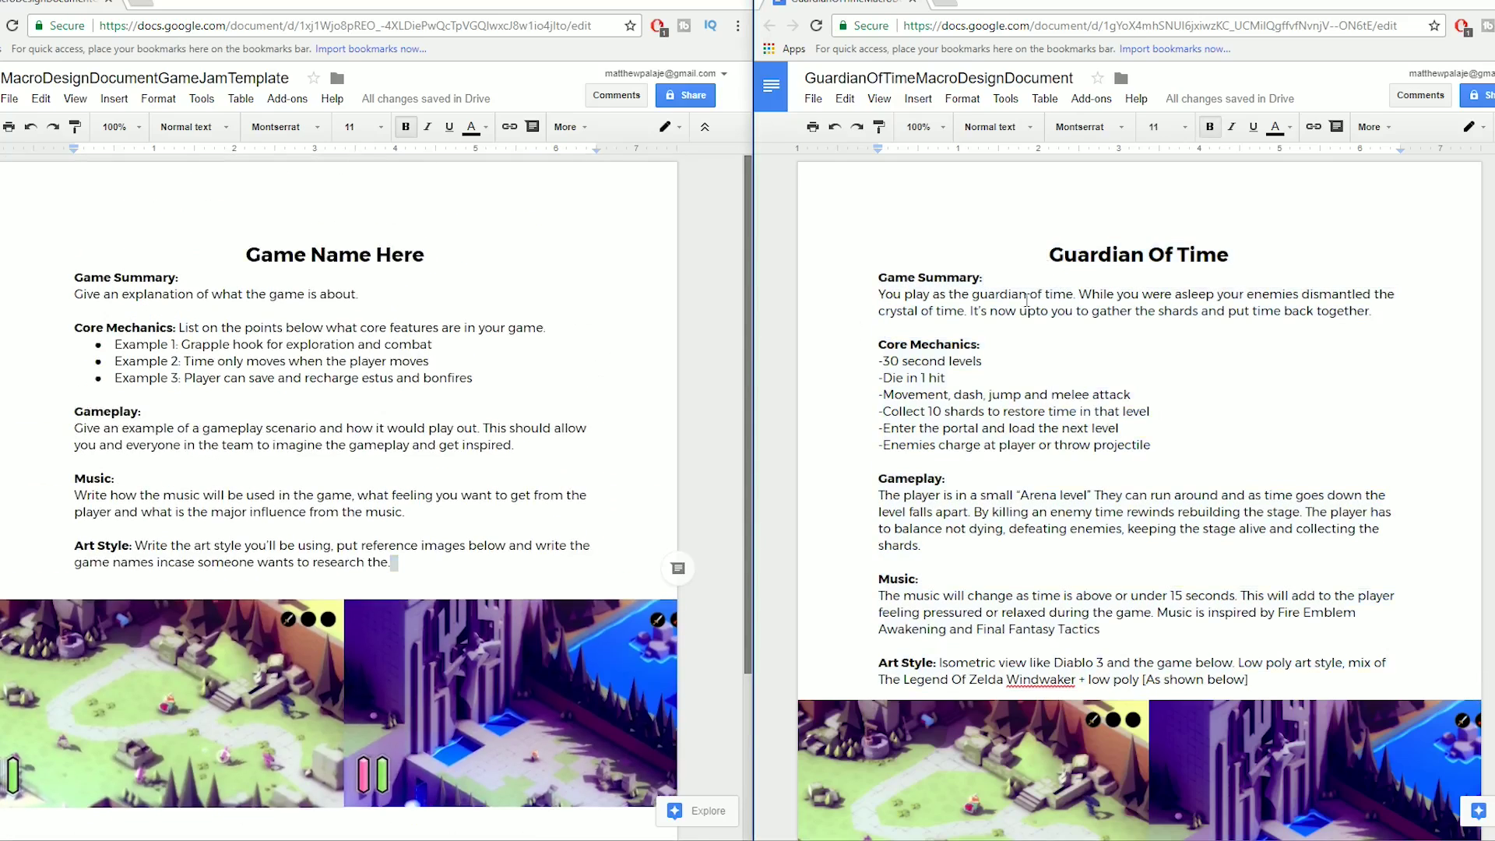
scroll(1026, 306, "down", 3)
scroll(1055, 432, "up", 3)
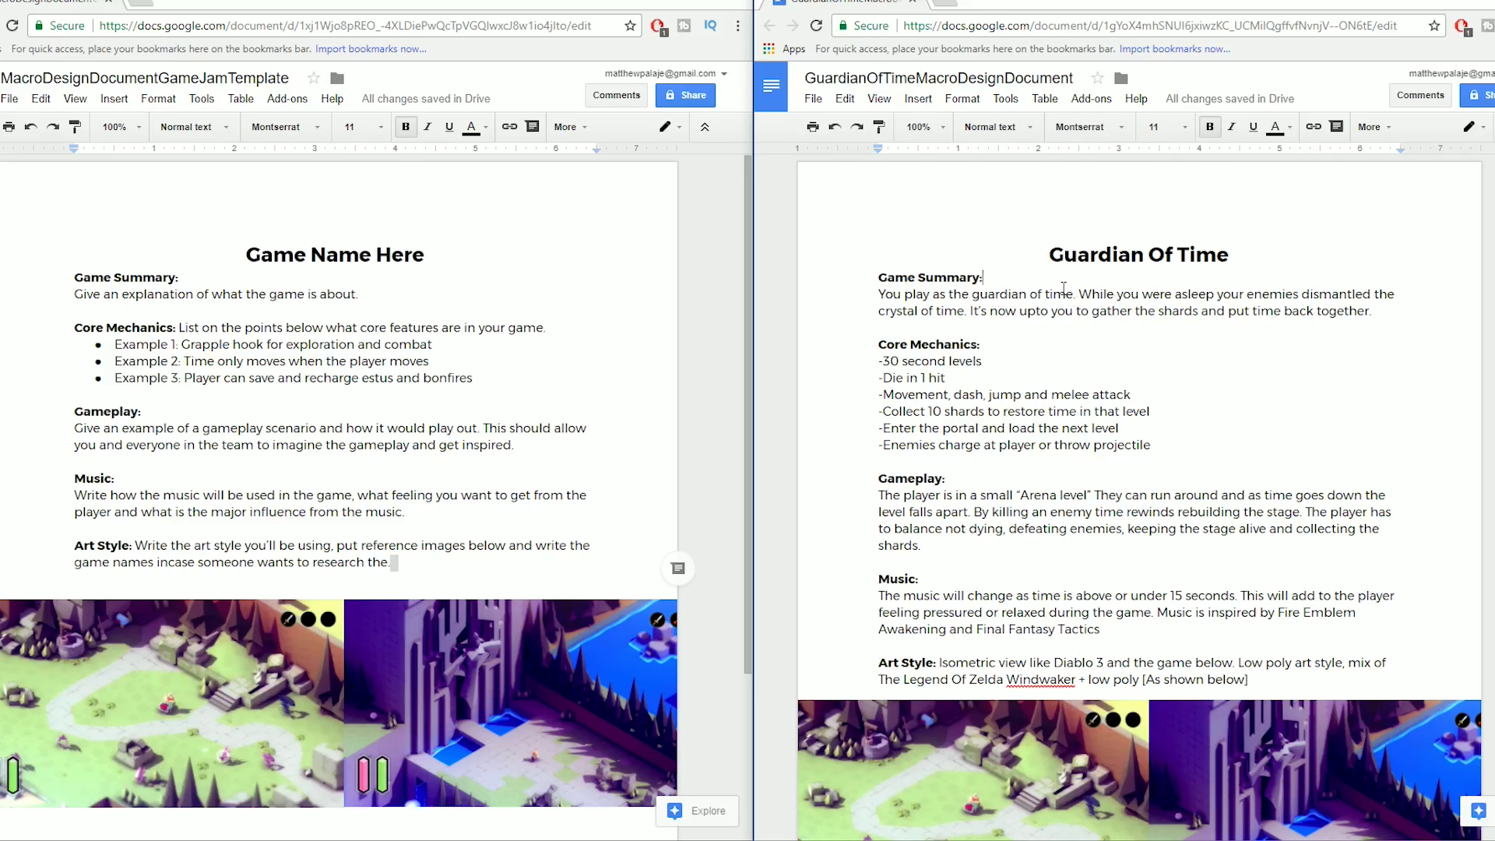
Review the Guardian Of Time summary: 'guardian of time', 'crystal of time' and 'shards'.
left_click_drag(1074, 295, 973, 296)
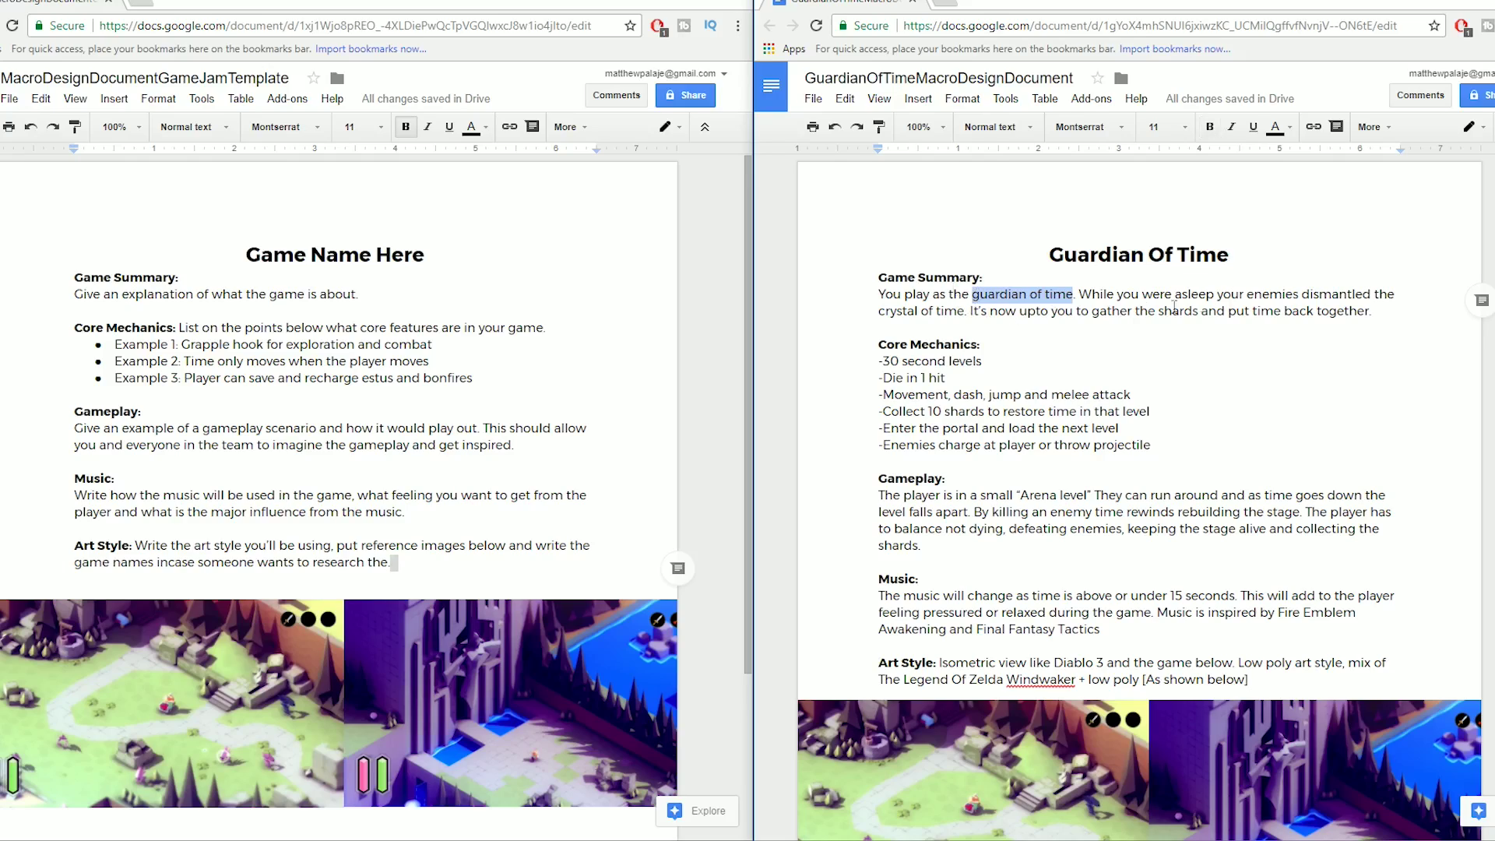
left_click_drag(1295, 290, 874, 316)
left_click(939, 295)
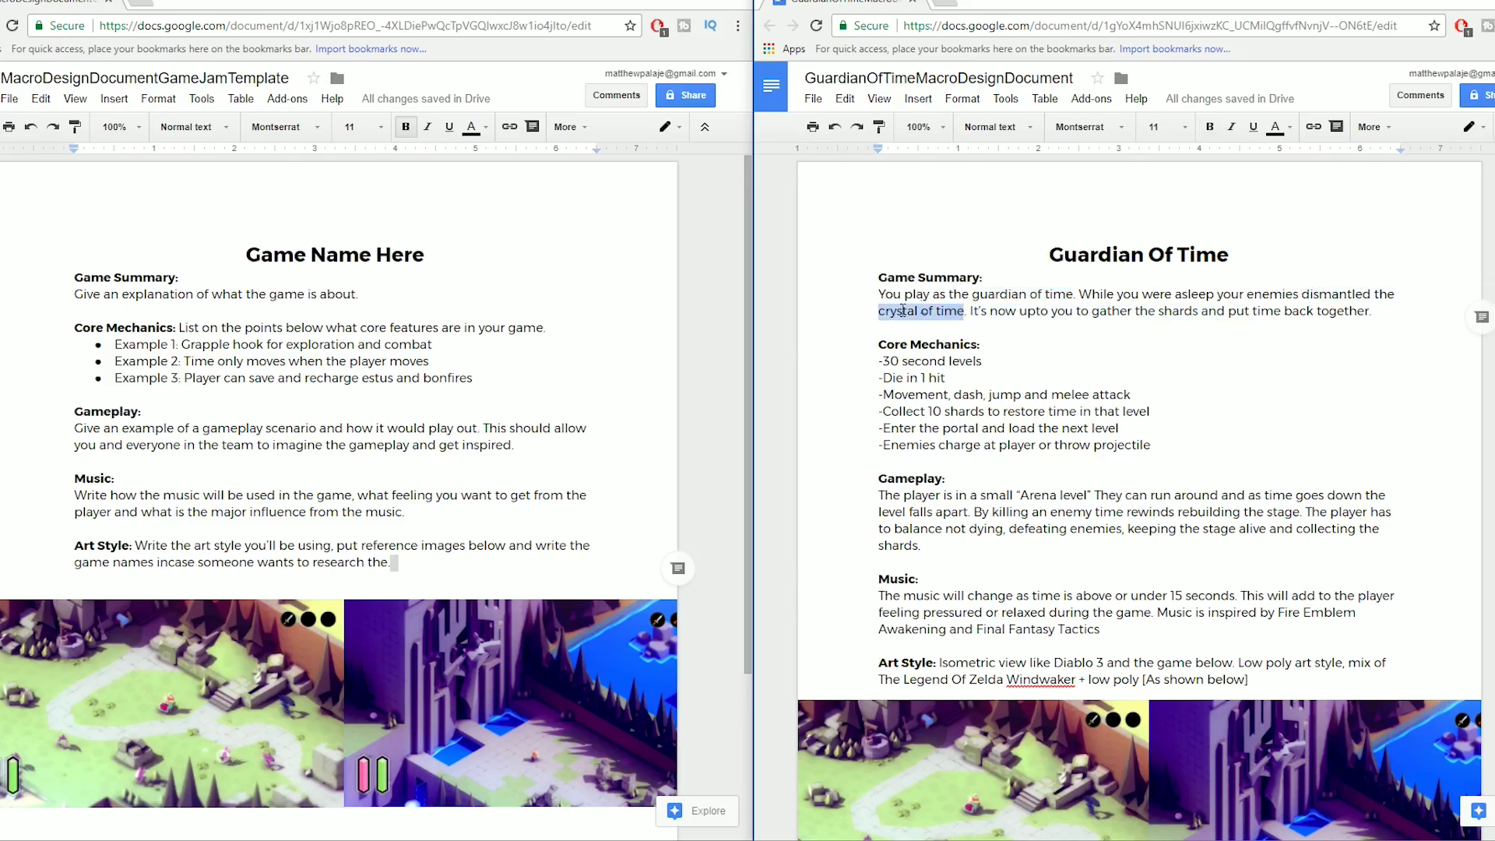
left_click_drag(997, 311, 1369, 311)
left_click(1252, 311)
left_click_drag(1158, 312, 1213, 316)
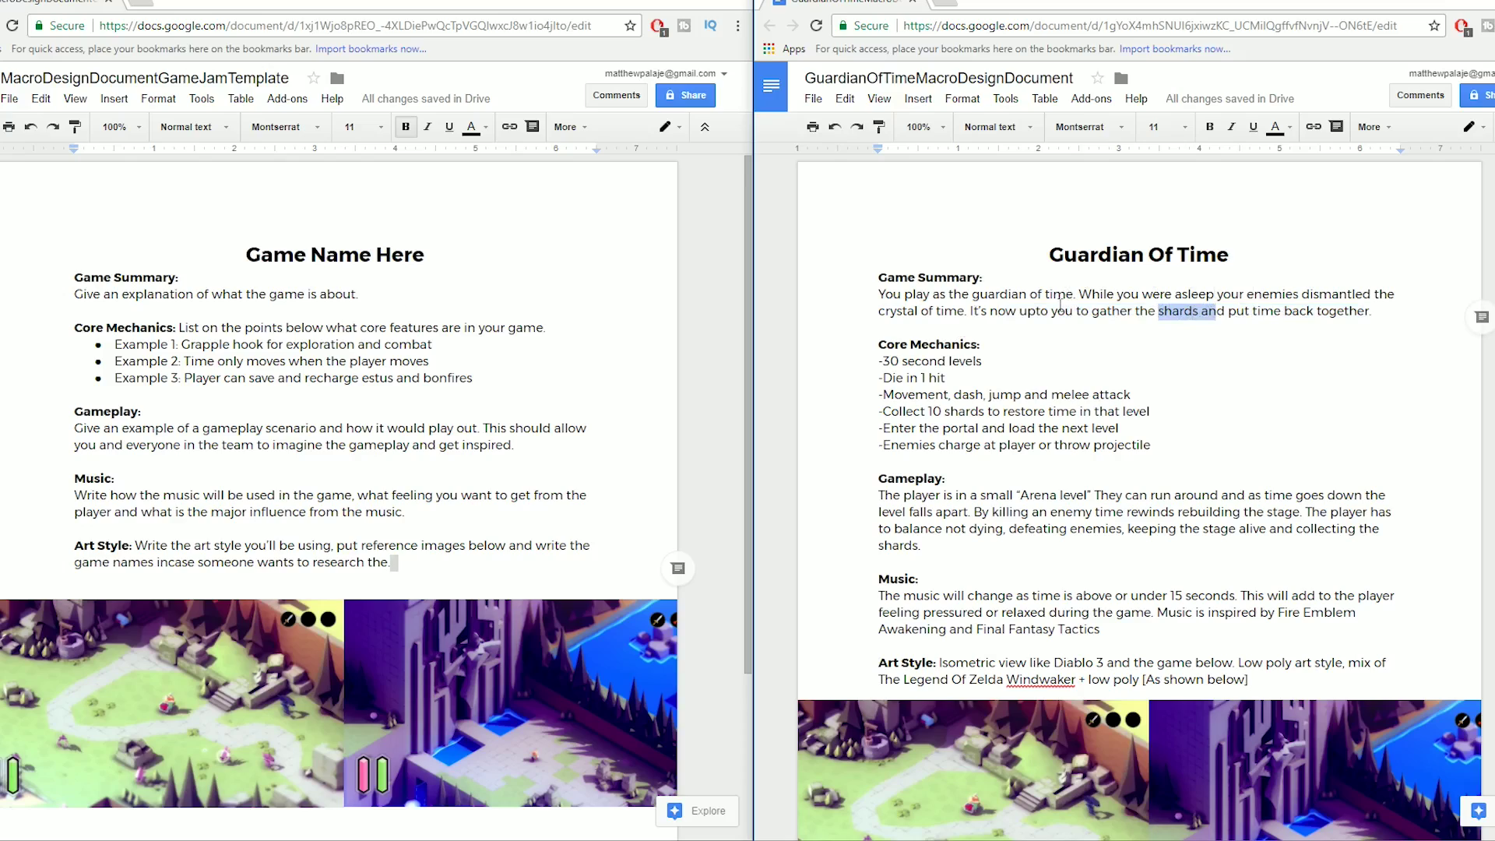
left_click_drag(1045, 298, 1237, 311)
left_click(1253, 300)
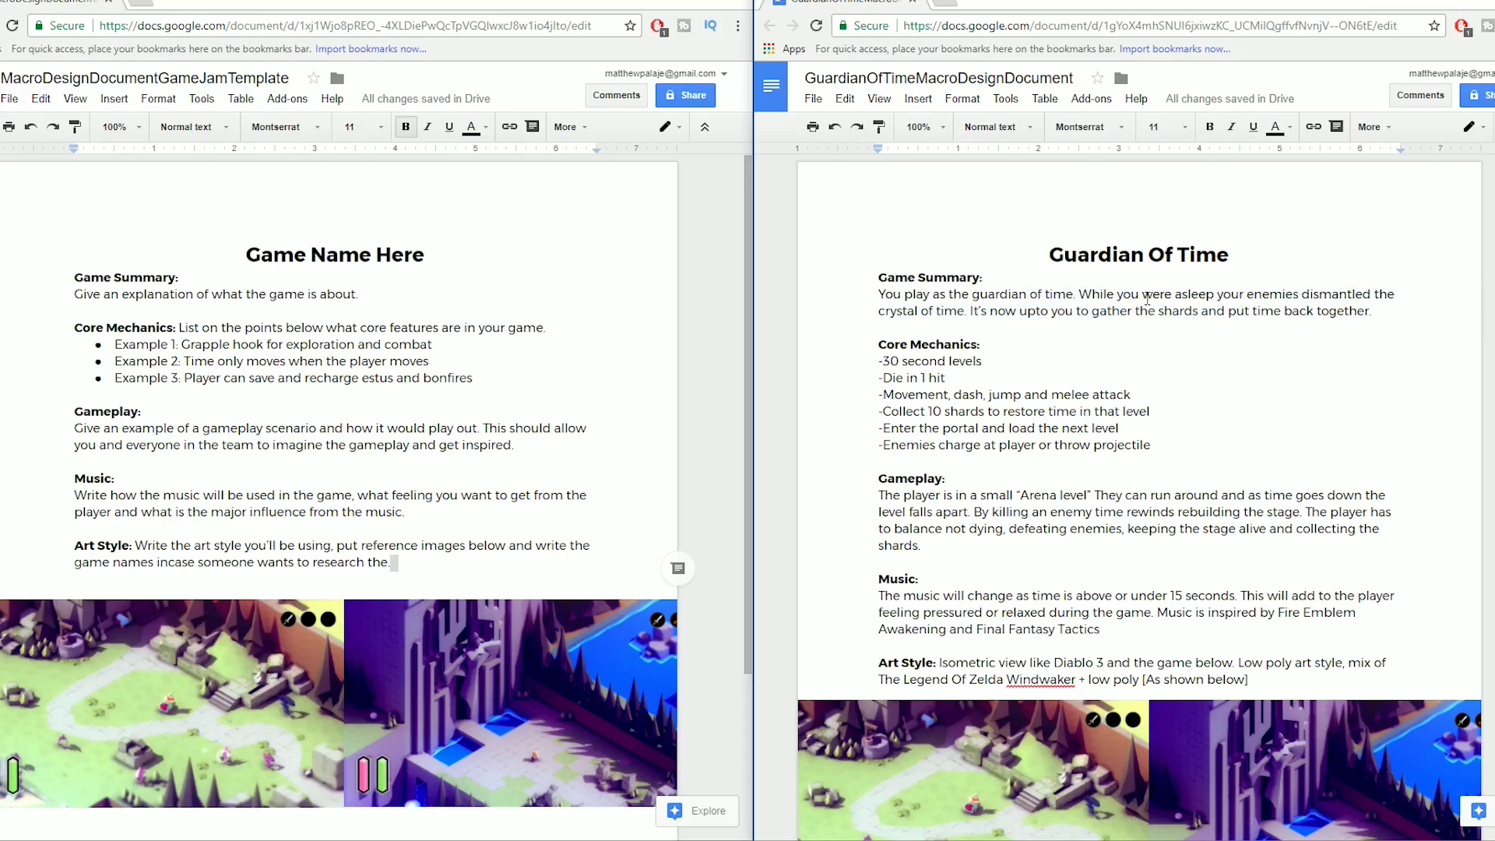
Go over the Core Mechanics lines: enemies charge, enter the portal, collect 10 shards.
scroll(1133, 296, "down", 1)
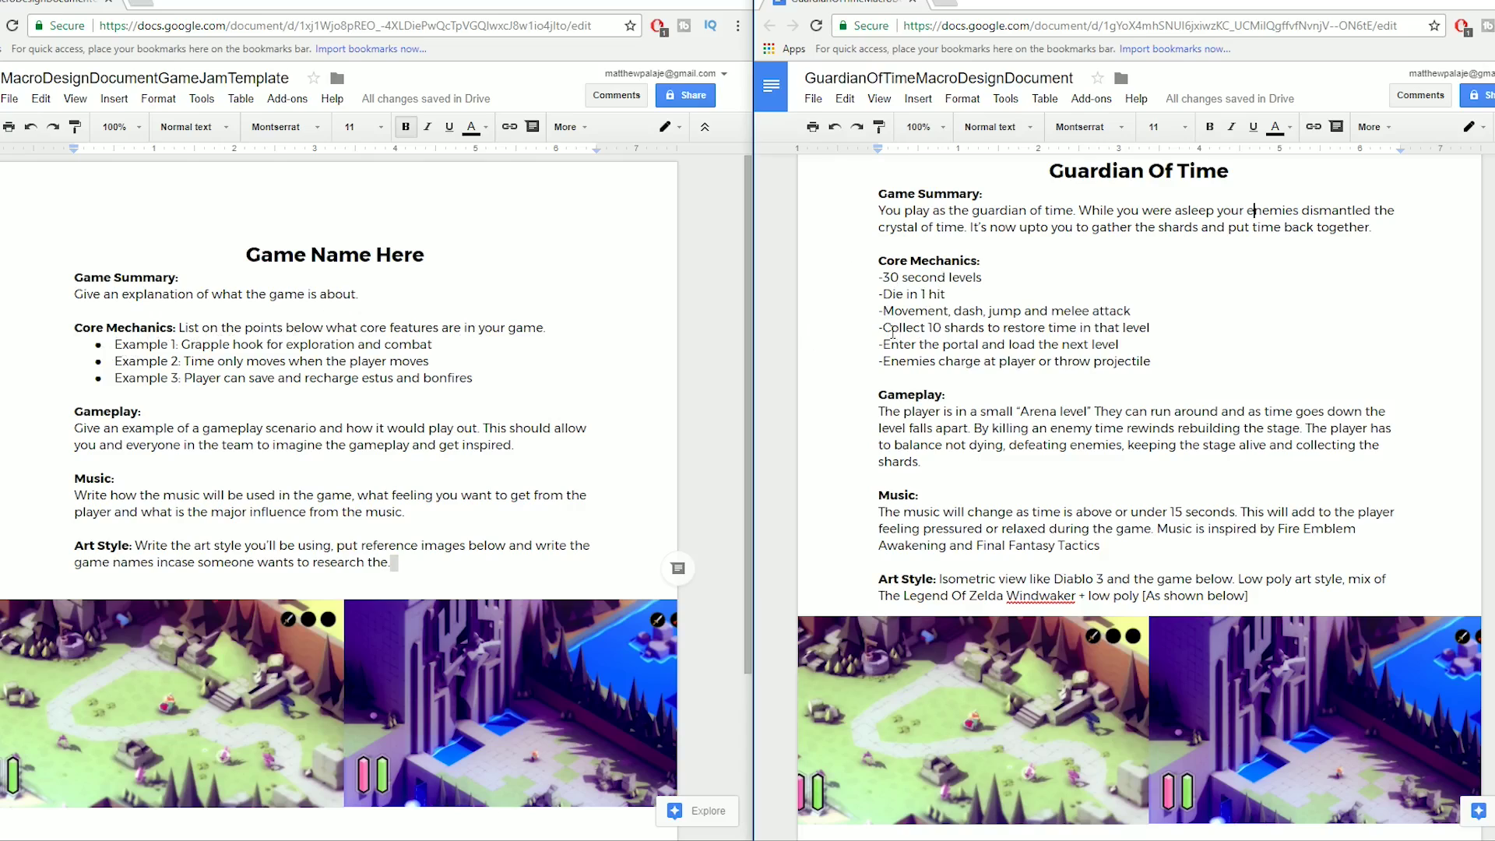
scroll(944, 310, "up", 1)
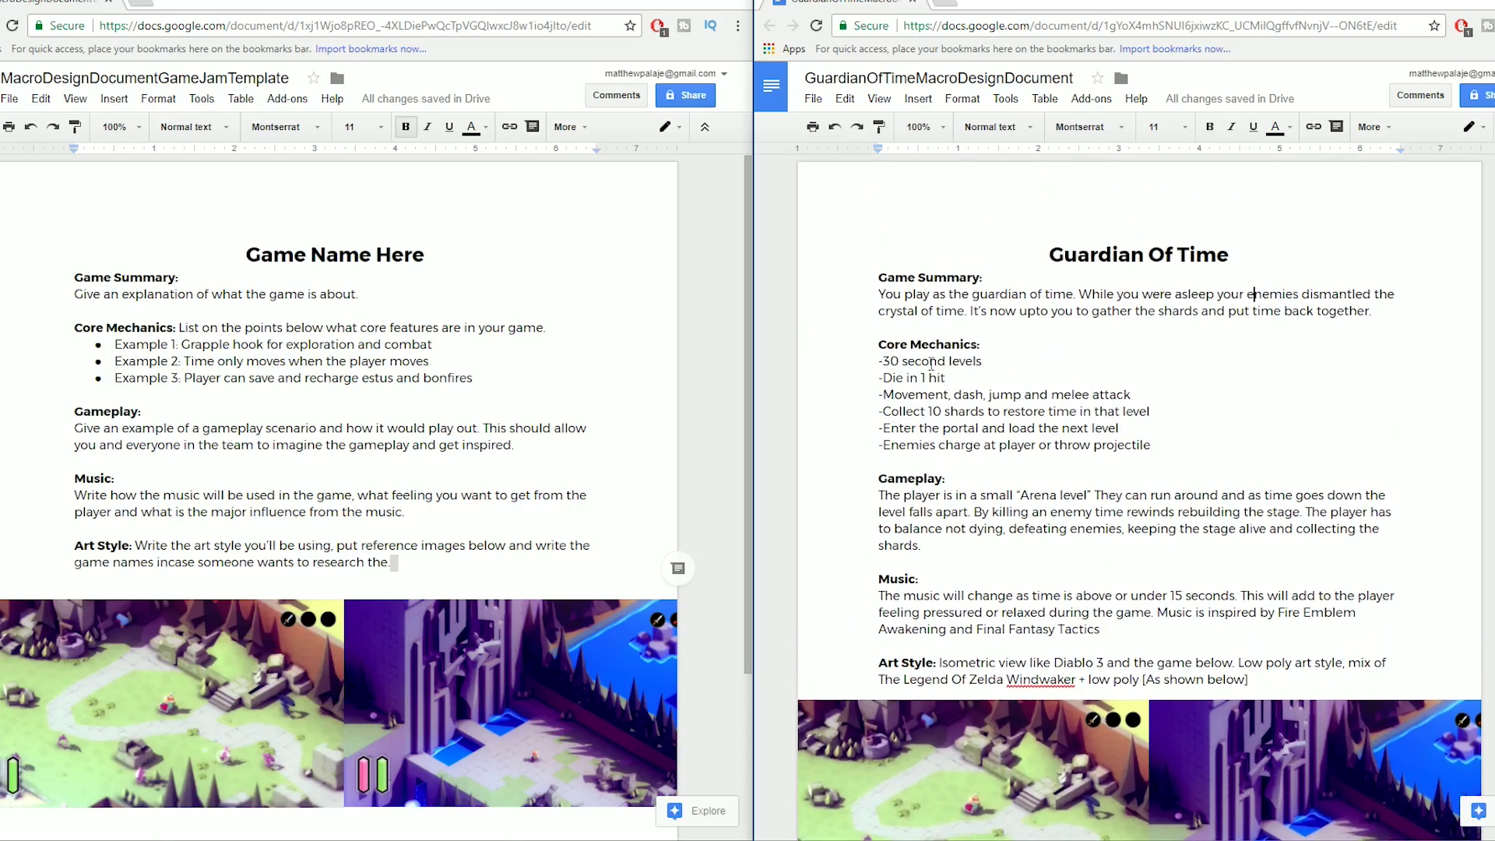
left_click_drag(929, 361, 971, 366)
scroll(971, 366, "down", 1)
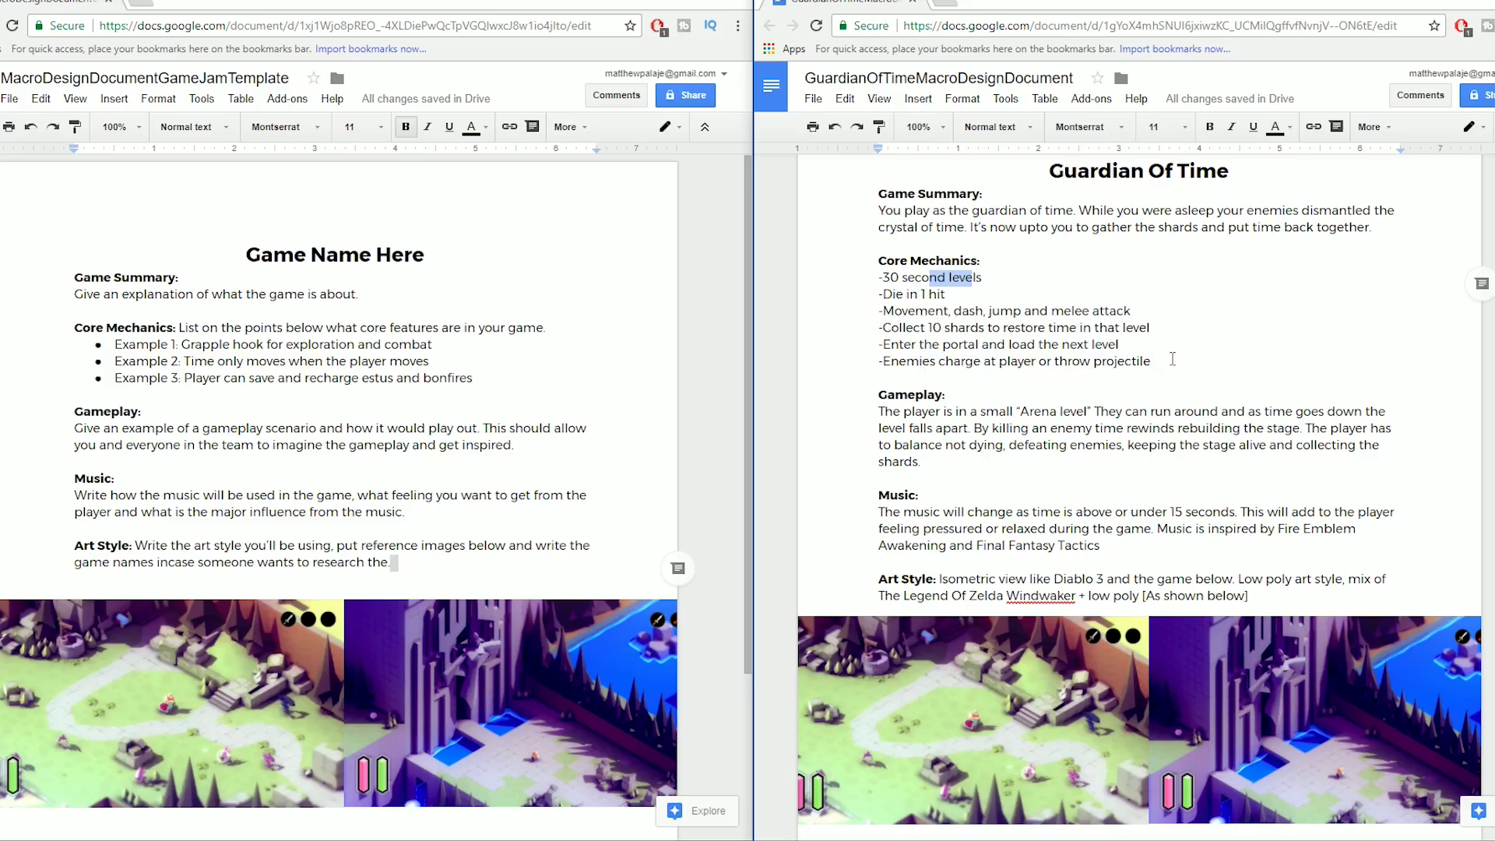
left_click_drag(1172, 360, 931, 362)
left_click_drag(1039, 344, 935, 345)
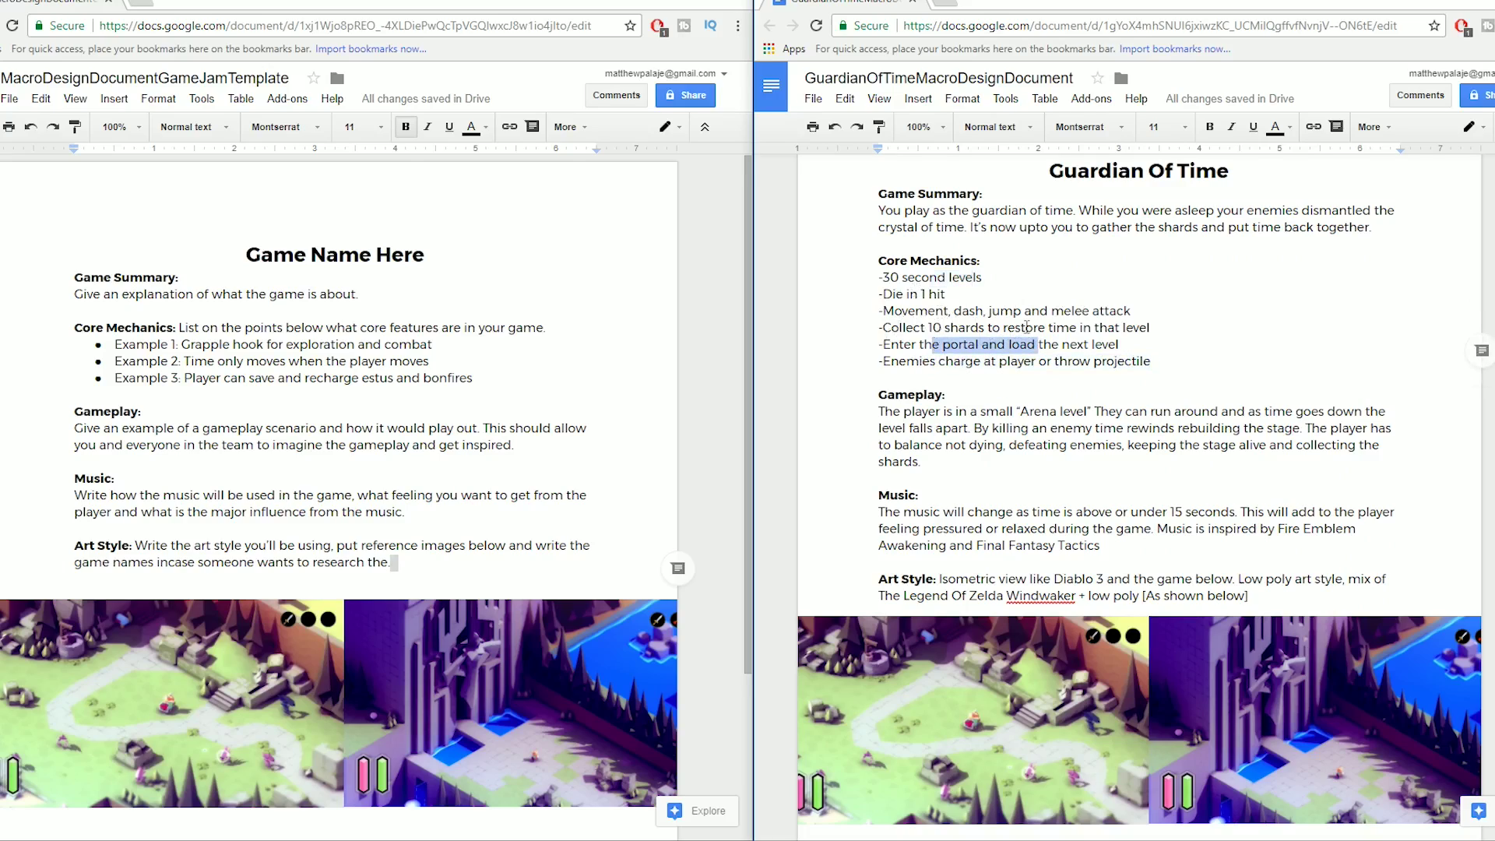
left_click_drag(1100, 327, 943, 328)
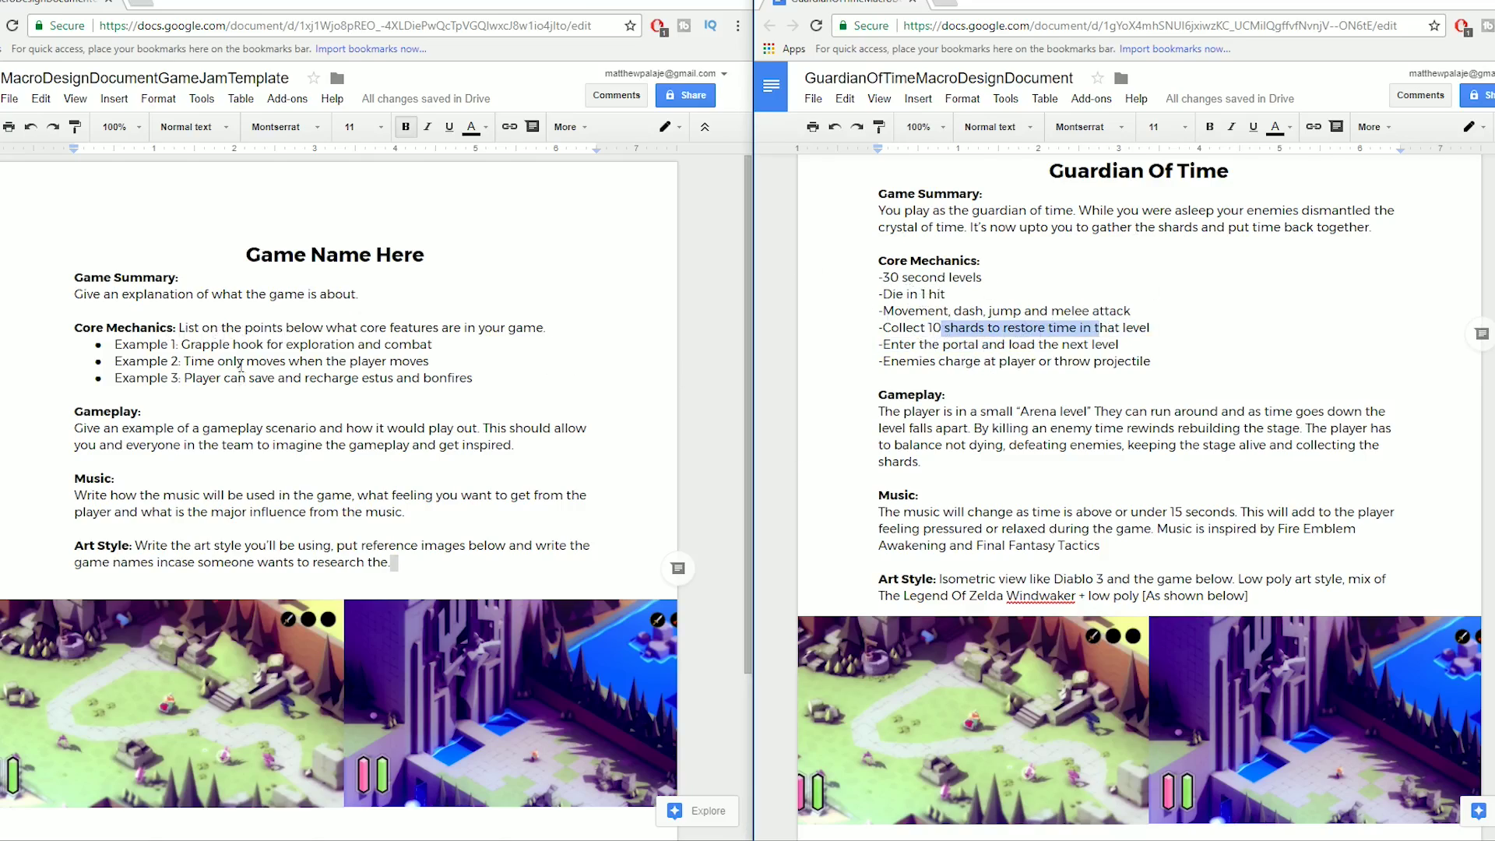
Compare against the template's three Core Mechanics example bullets, including 'time only moves' and 'save and recharge'.
left_click_drag(224, 344, 474, 380)
left_click(474, 380)
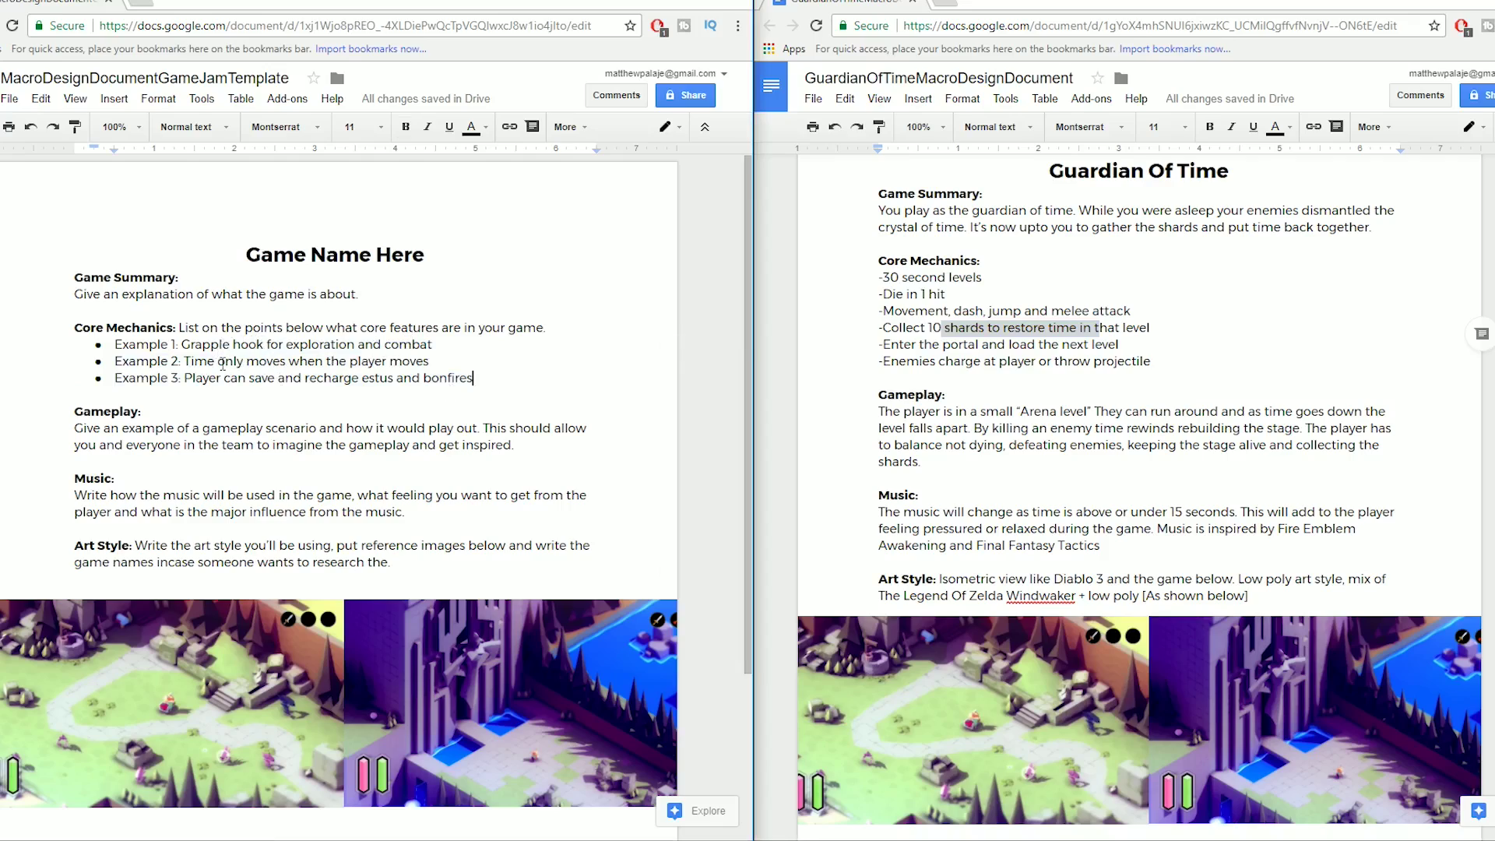
left_click_drag(194, 363, 296, 364)
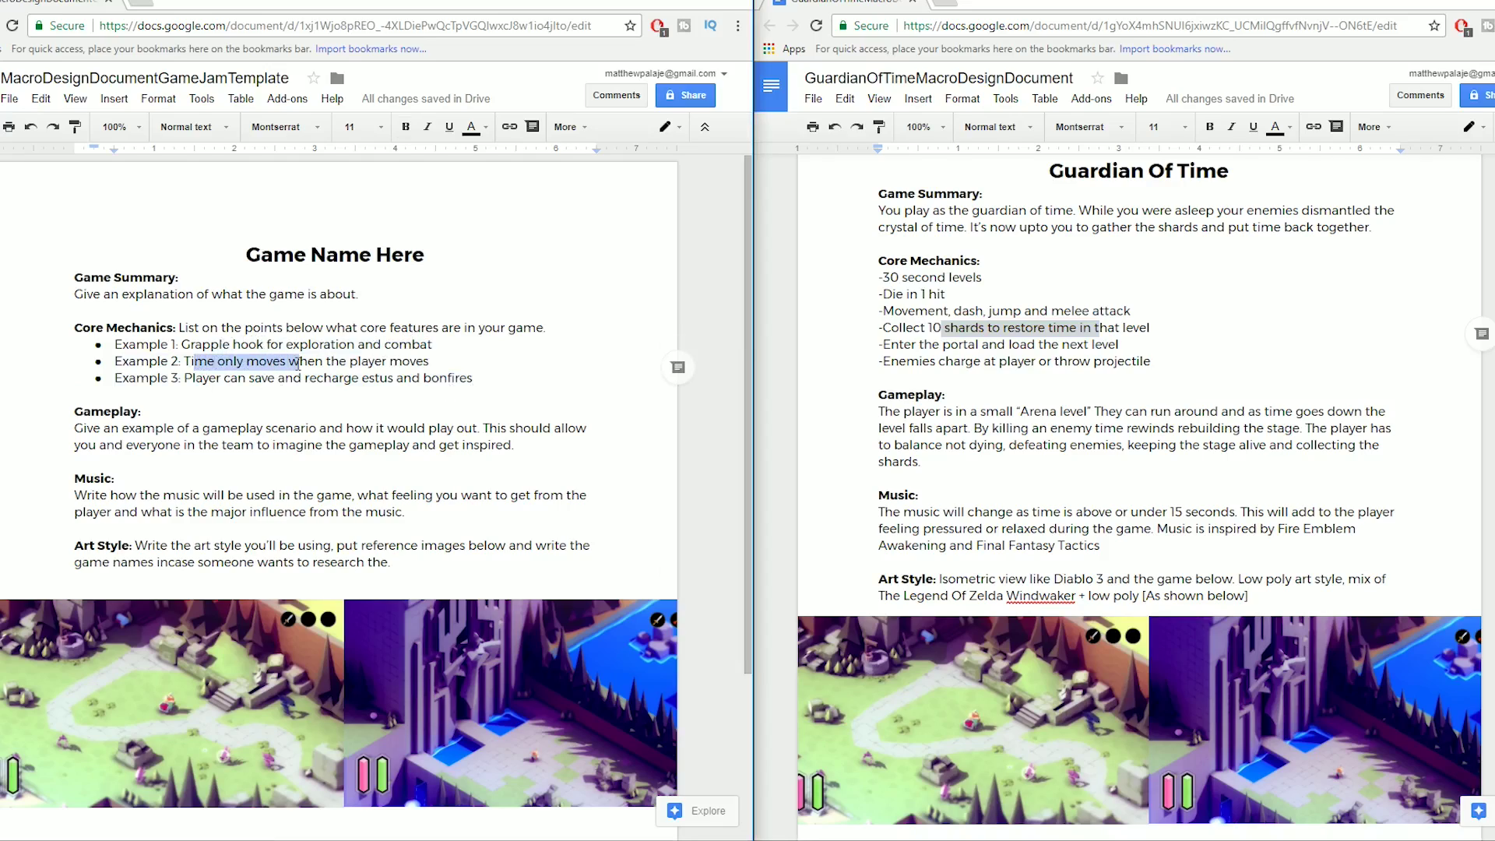
left_click_drag(192, 380, 494, 383)
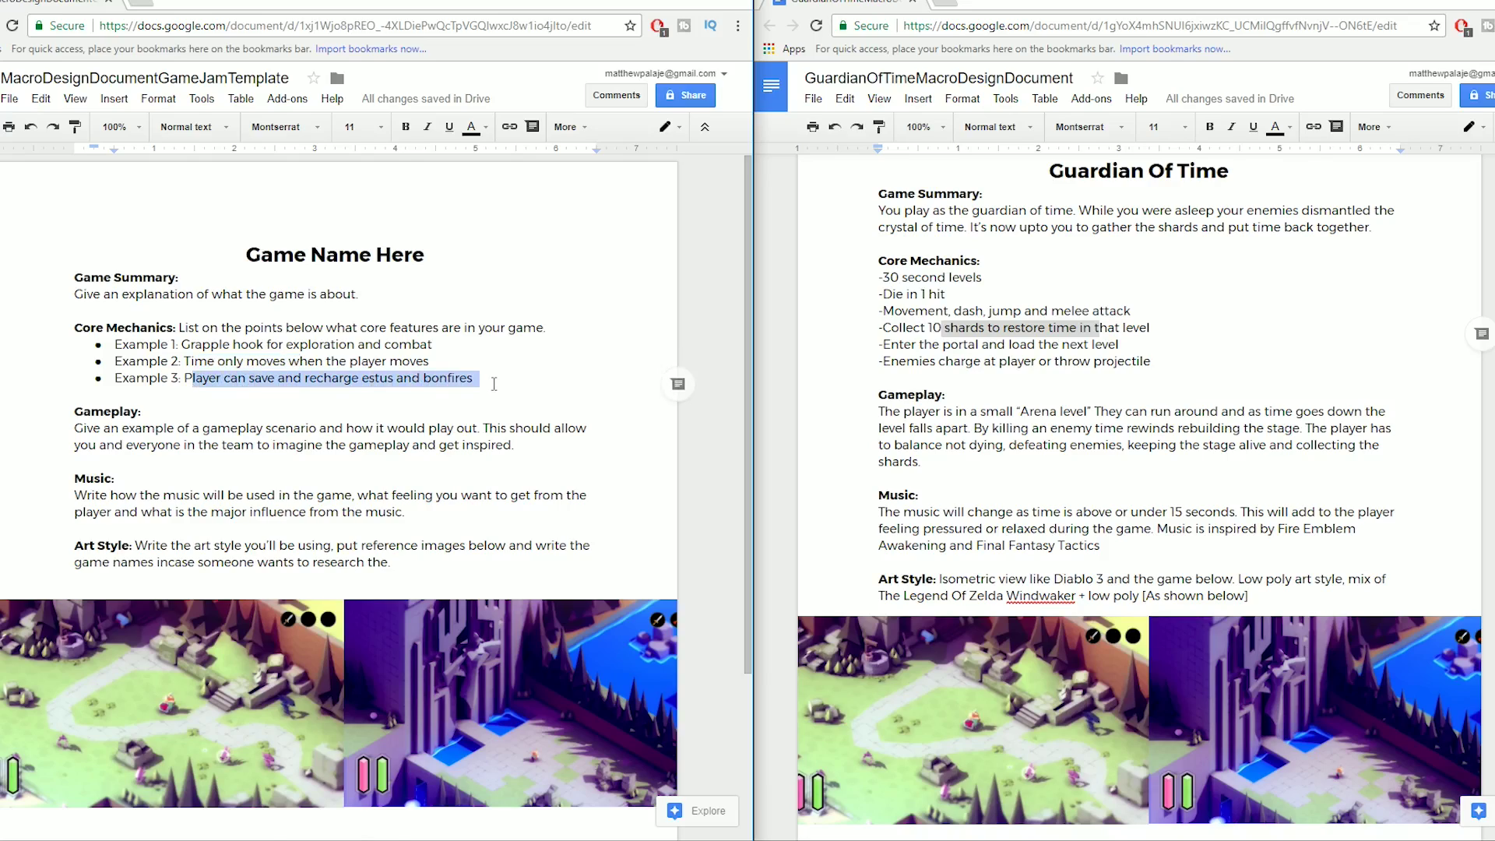
left_click(430, 345)
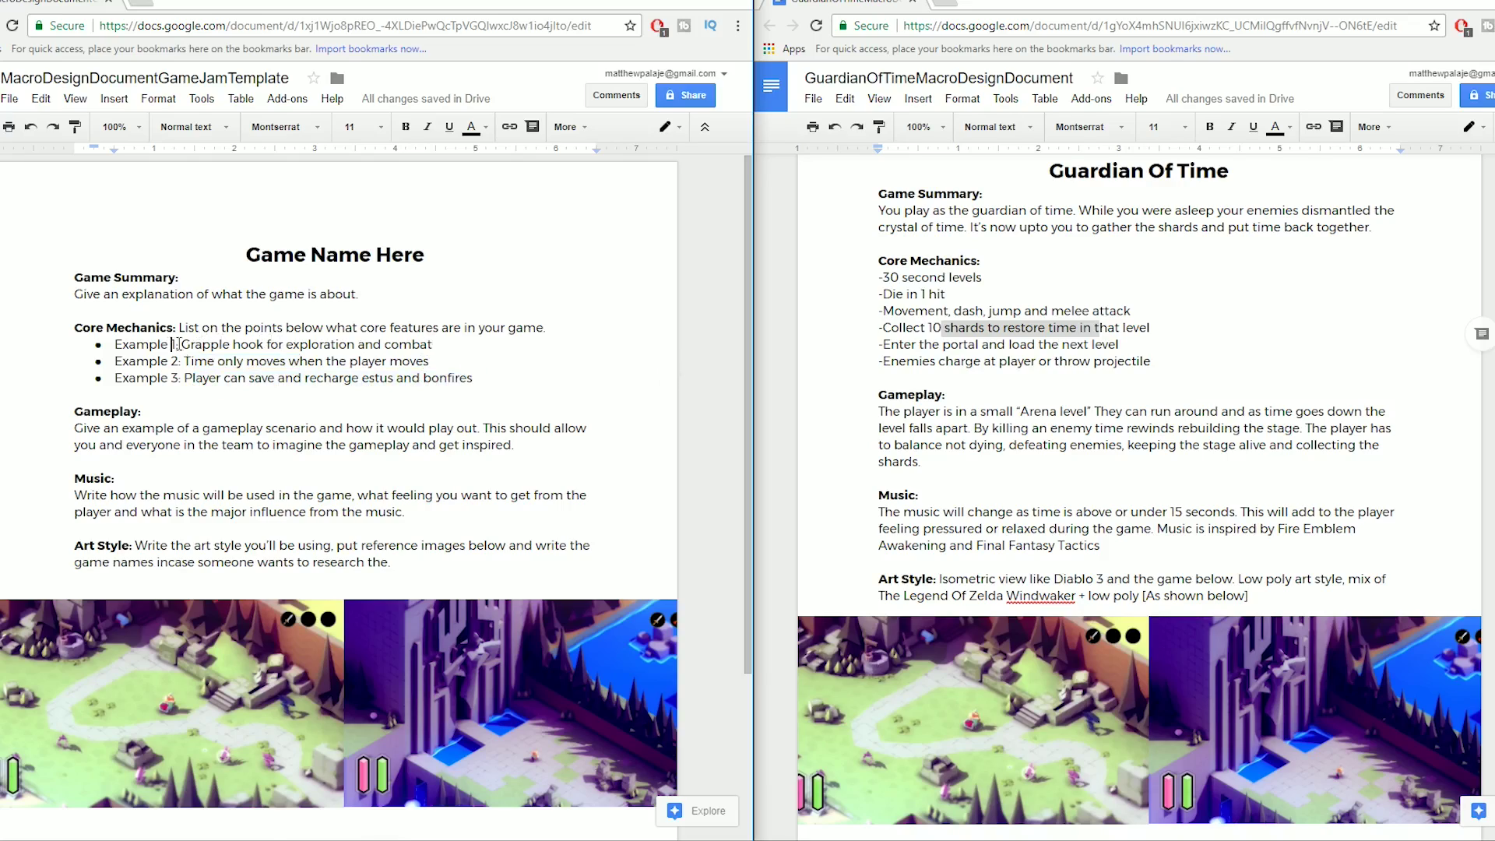
mouse_move(171, 344)
left_mouse_down()
mouse_move(405, 331)
mouse_move(437, 345)
mouse_move(189, 361)
left_mouse_up()
left_click_drag(474, 378, 424, 340)
left_click_drag(169, 345, 281, 372)
scroll(281, 372, "down", 1)
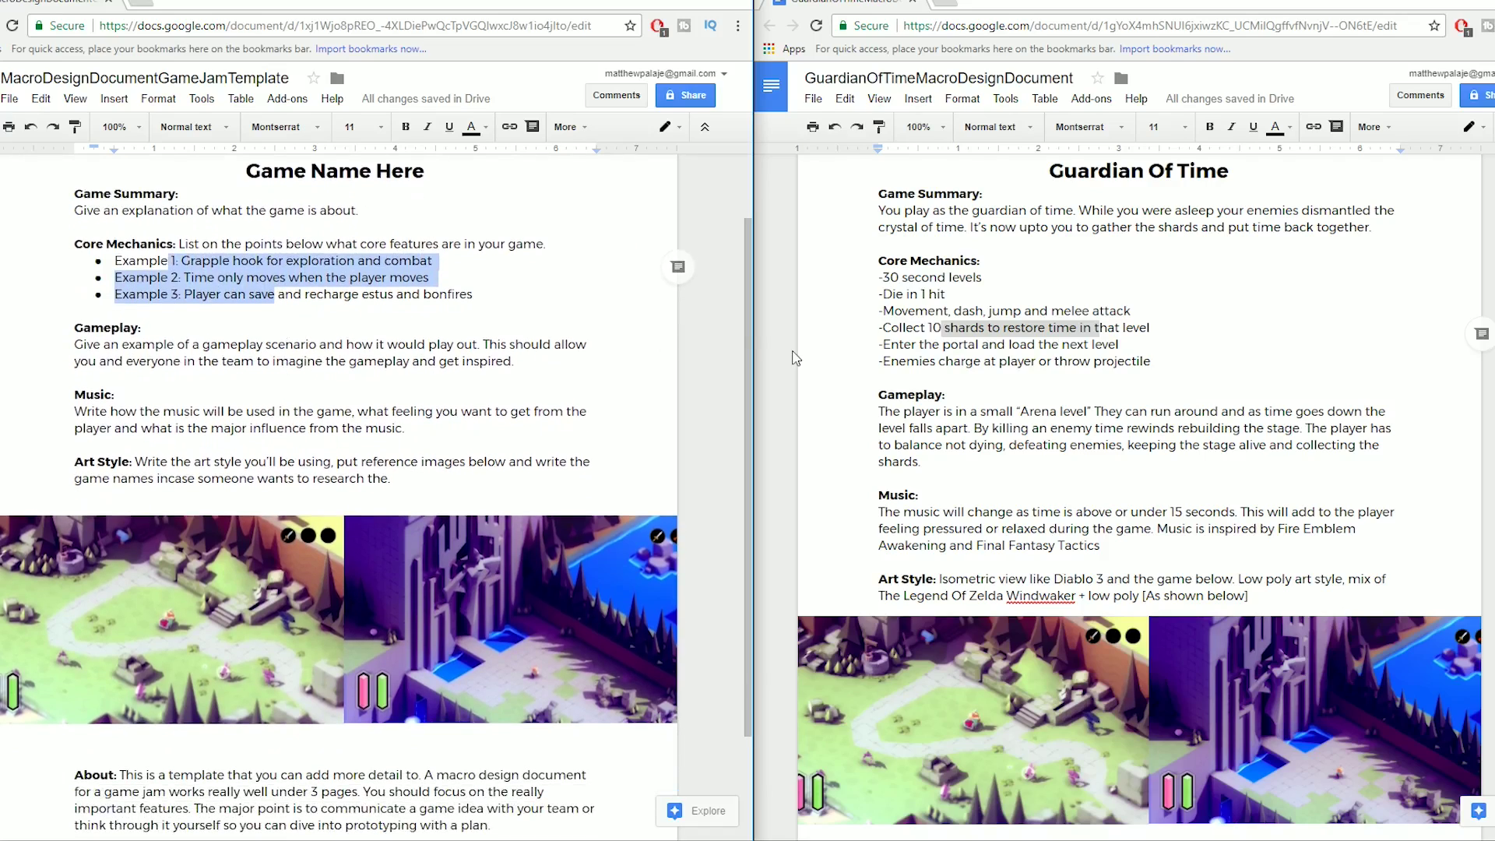
left_click(163, 346)
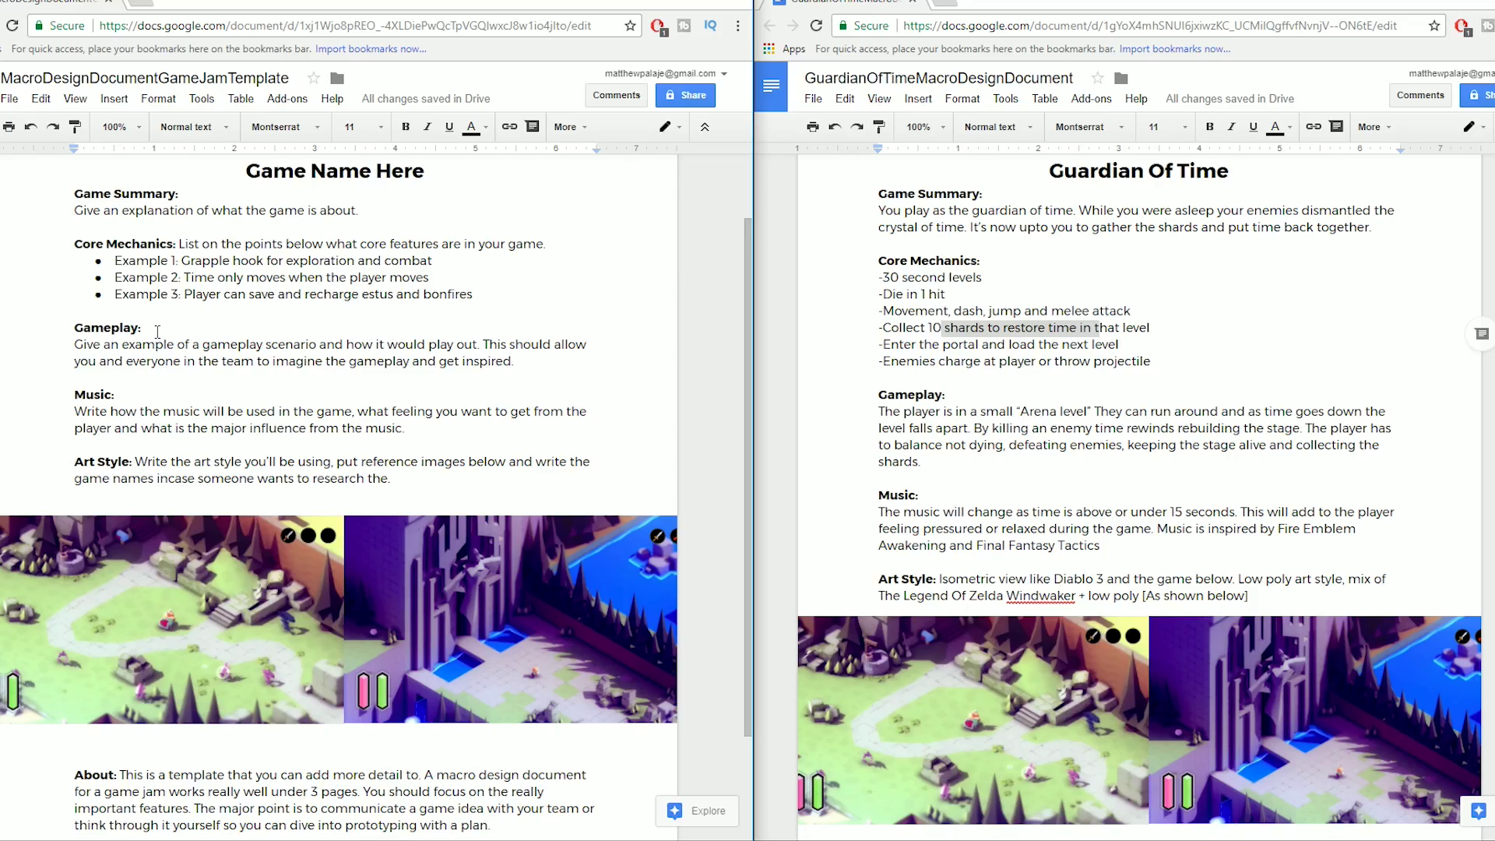
Review the end of Guardian Of Time's Gameplay paragraph and its balancing sentence.
left_click(1017, 428)
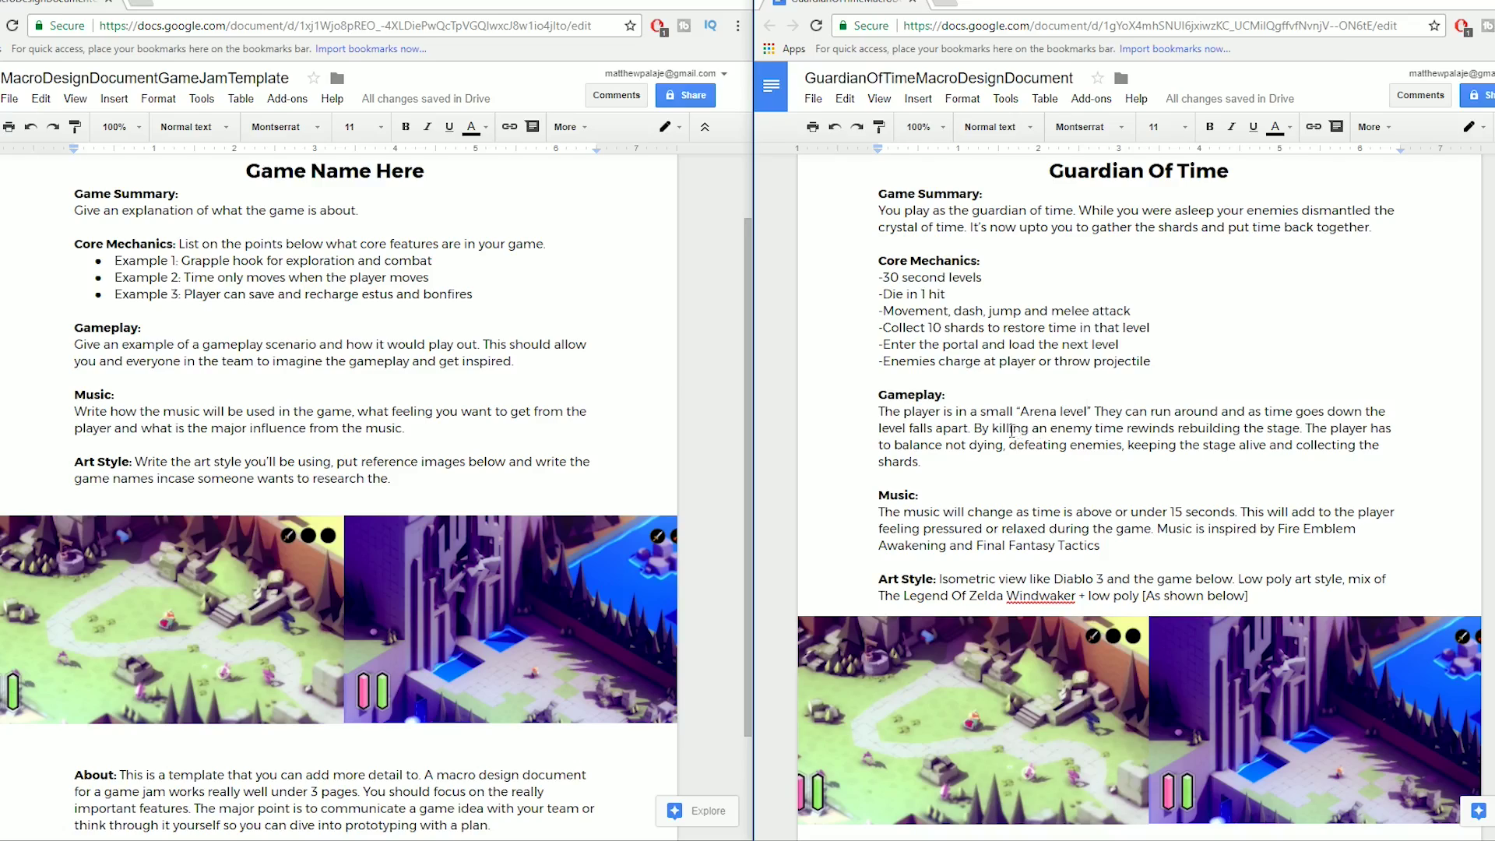
left_click_drag(959, 428, 1091, 461)
left_click(1069, 445)
left_click_drag(1316, 428, 1380, 445)
left_click(1242, 424)
Compare the Music paragraph, with its Fire Emblem and Final Fantasy Tactics influences, against the template's Music instruction.
left_click(955, 511)
left_click(1126, 529)
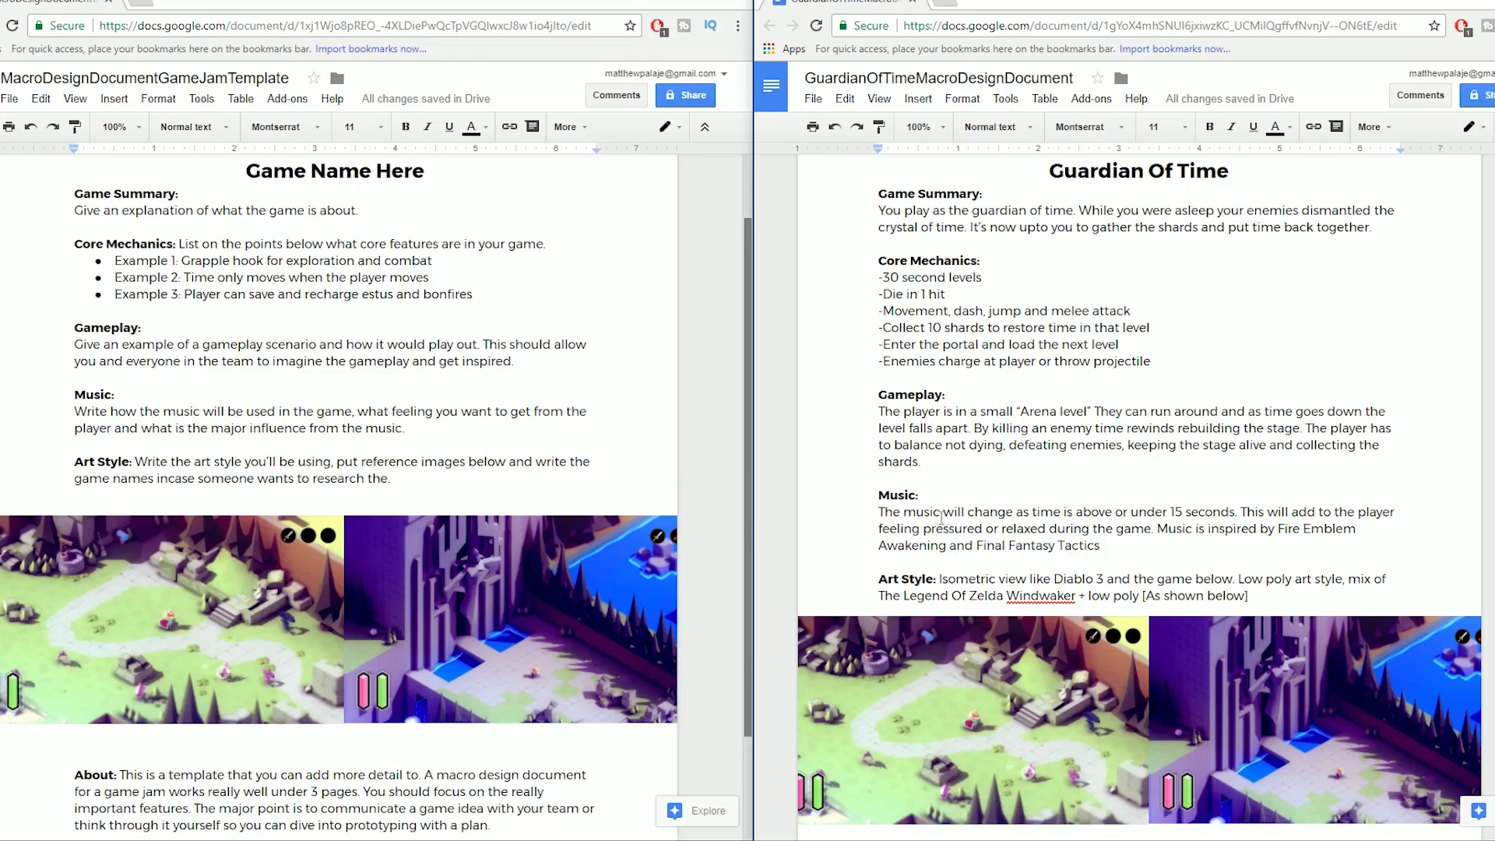
left_click_drag(876, 512, 1239, 515)
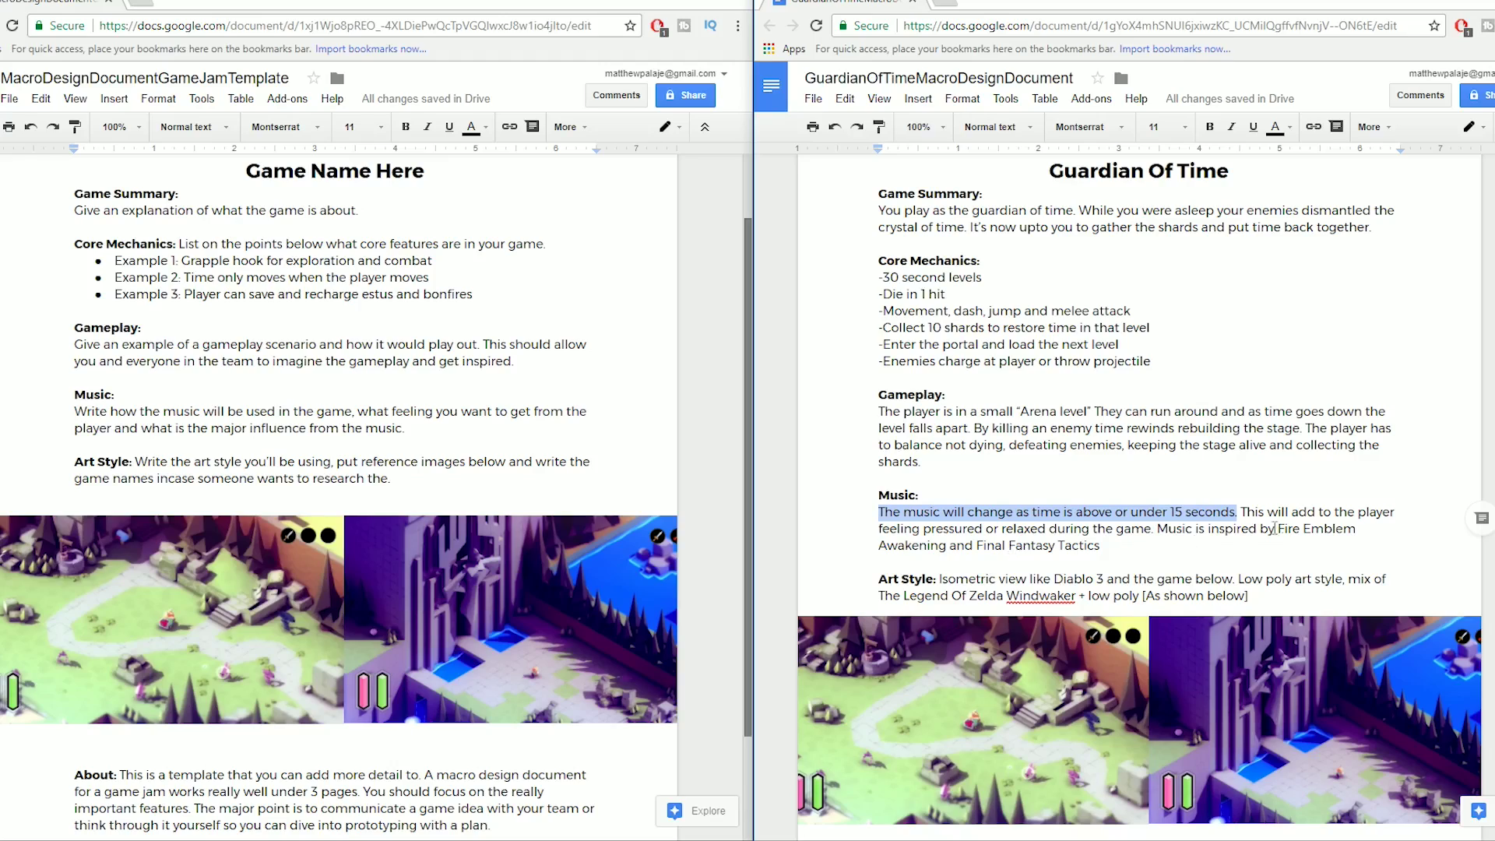
left_click_drag(1286, 514, 1176, 529)
left_click(1256, 507)
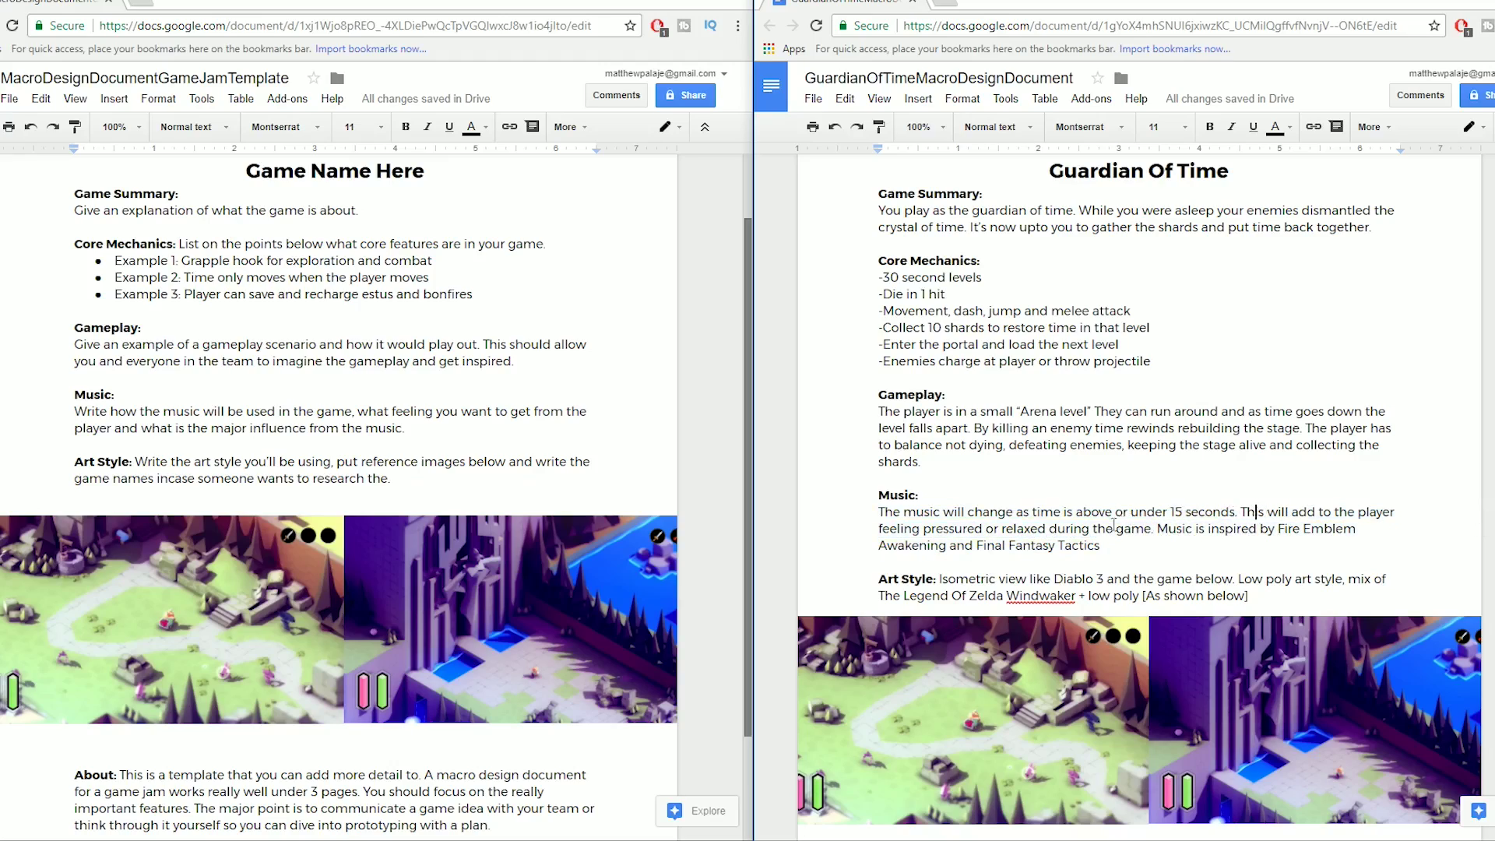
left_click(1045, 530)
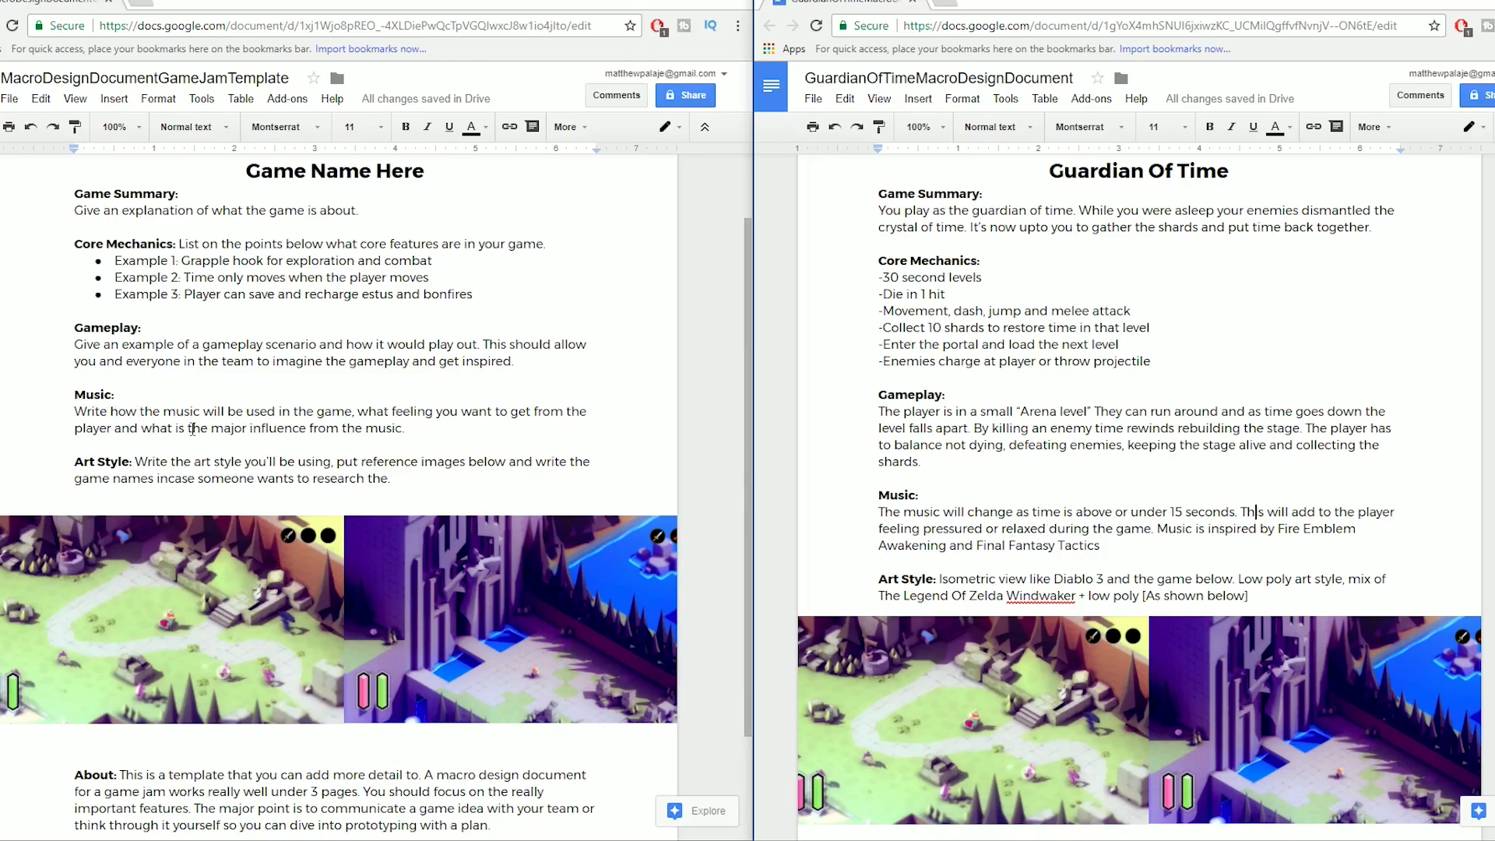
left_click_drag(382, 413, 140, 428)
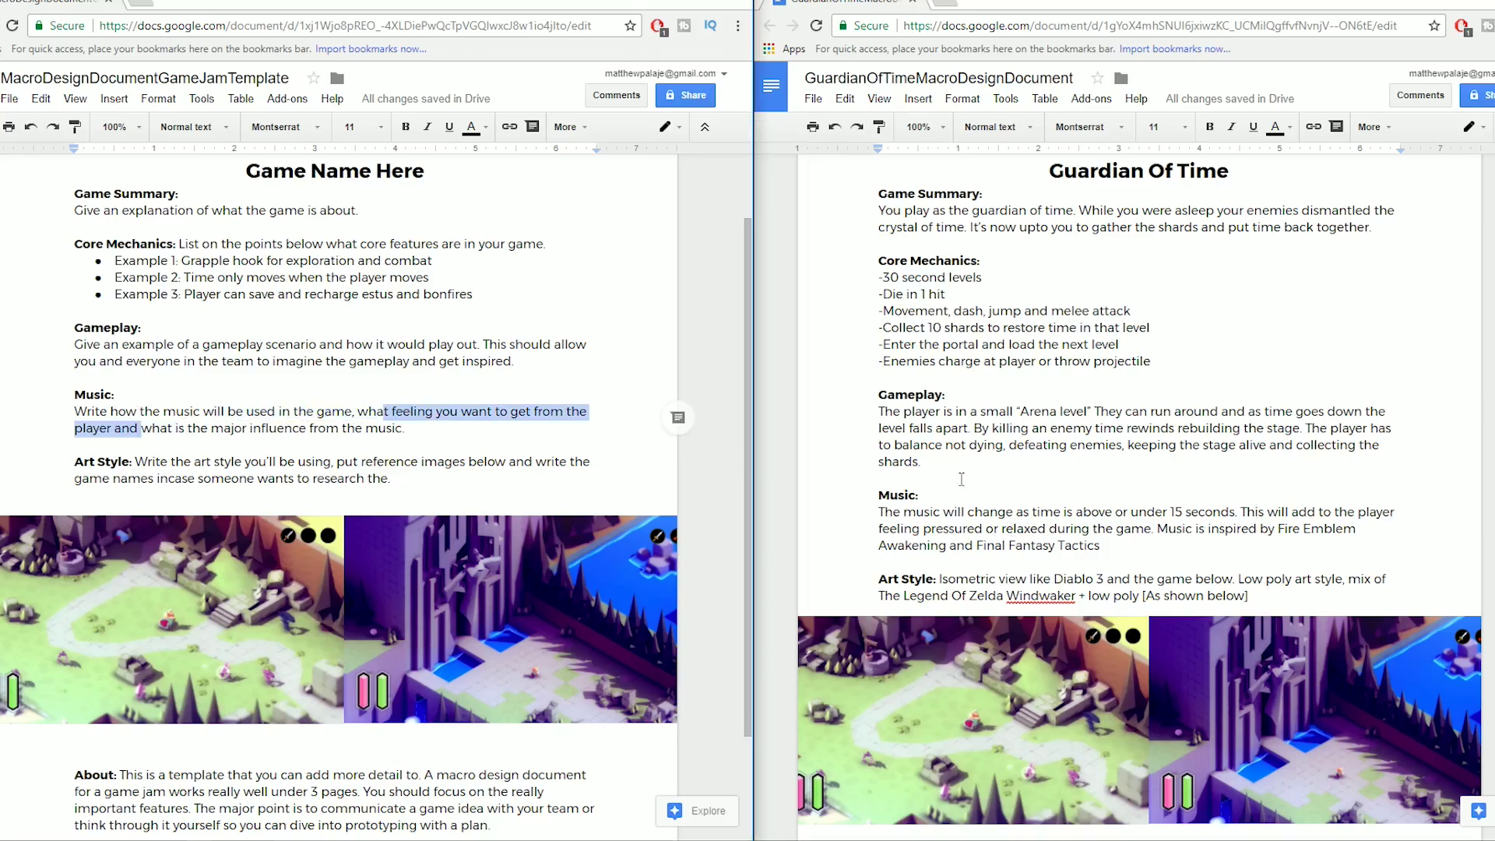
left_click(1010, 546)
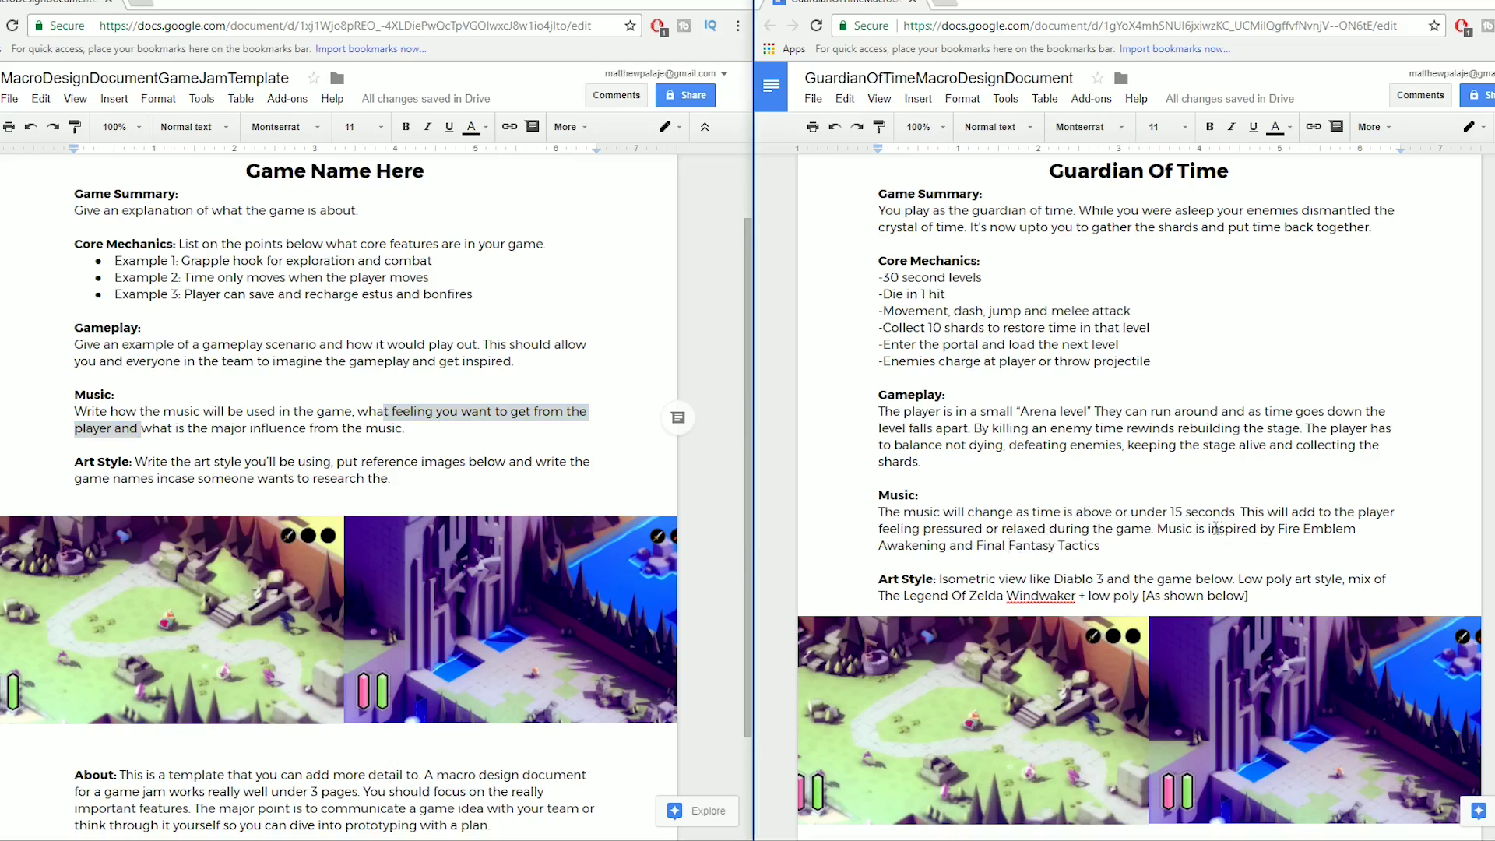
left_click_drag(1220, 530, 1170, 550)
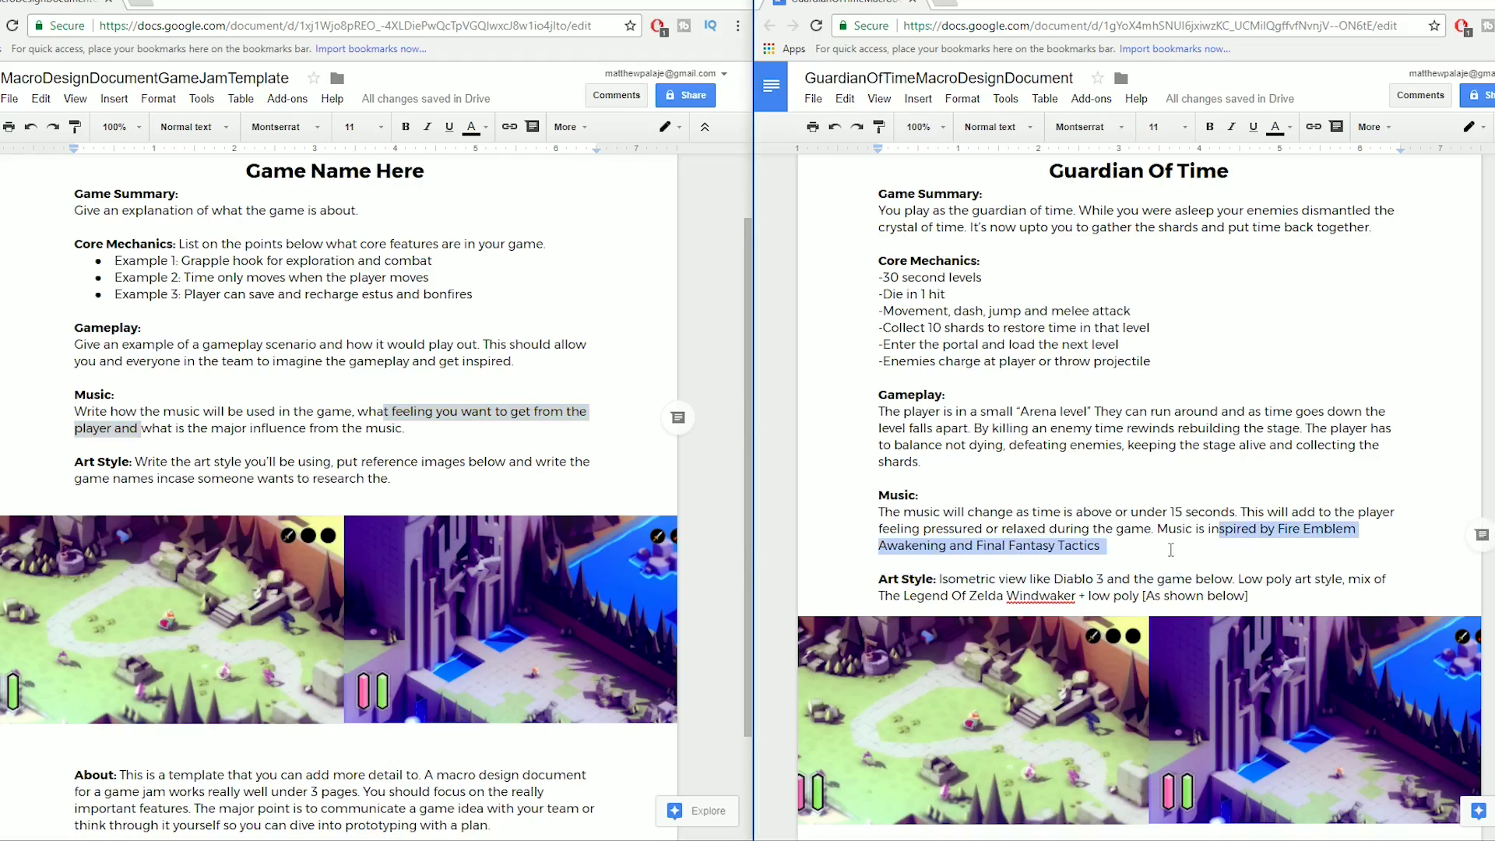
scroll(1171, 549, "down", 1)
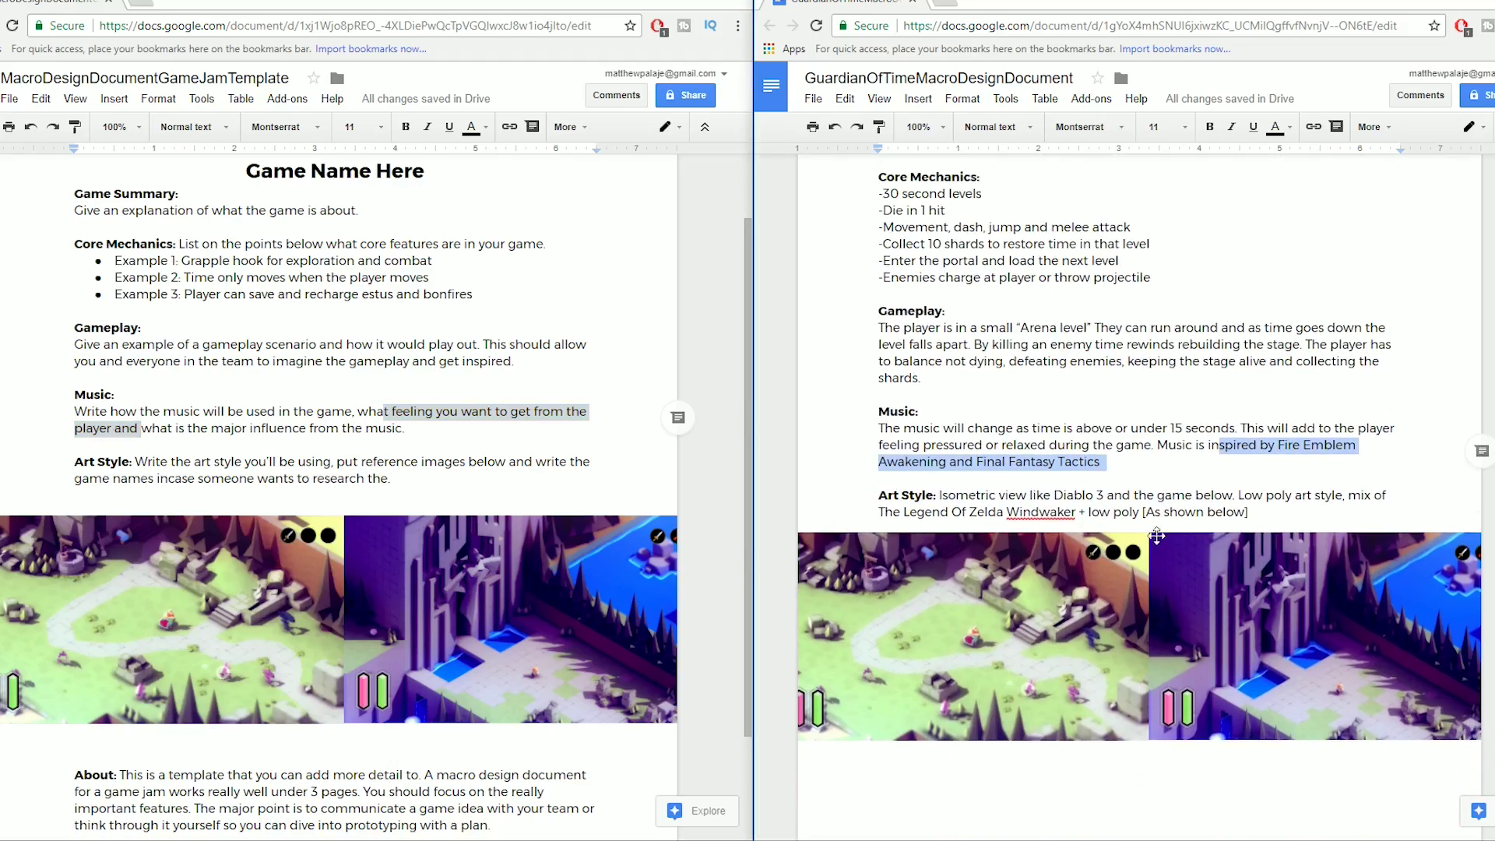
left_click(1141, 475)
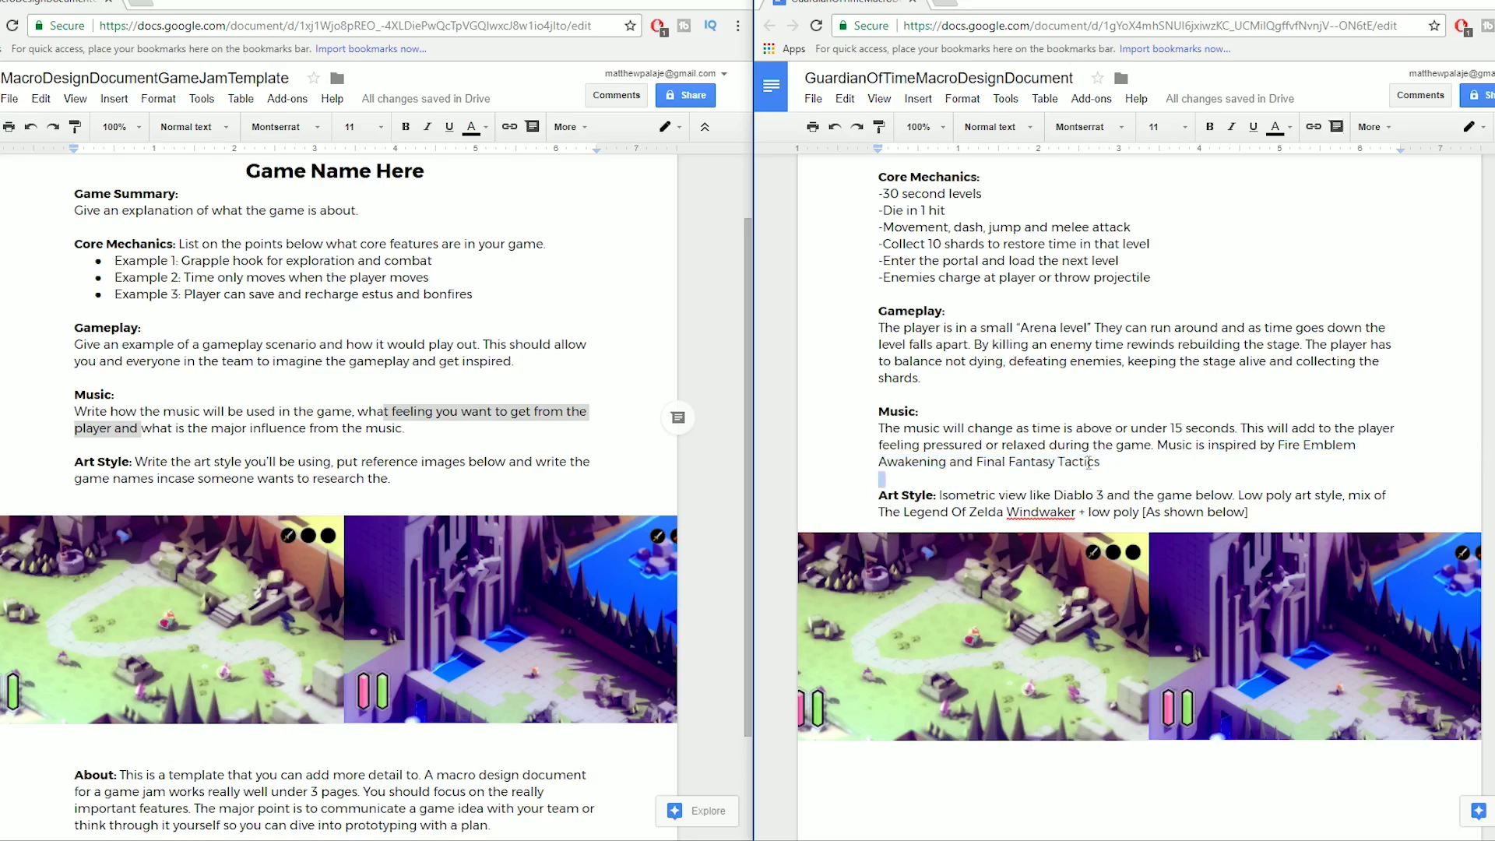
left_click_drag(1096, 484, 864, 420)
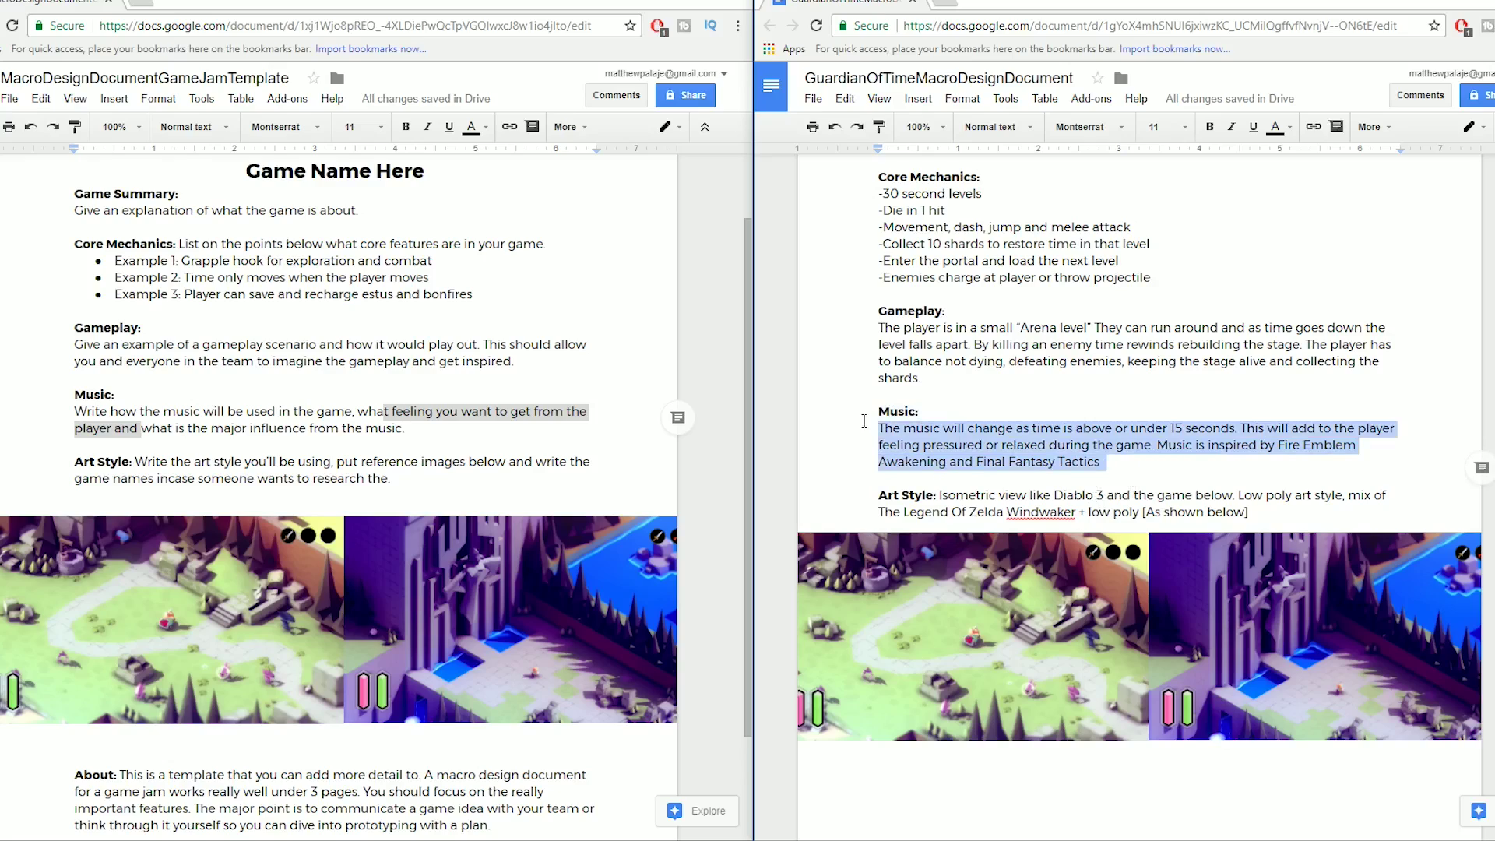
Compare the Art Style sections and complete the template's Art Style sentence as 'to research them.'.
scroll(860, 417, "down", 1)
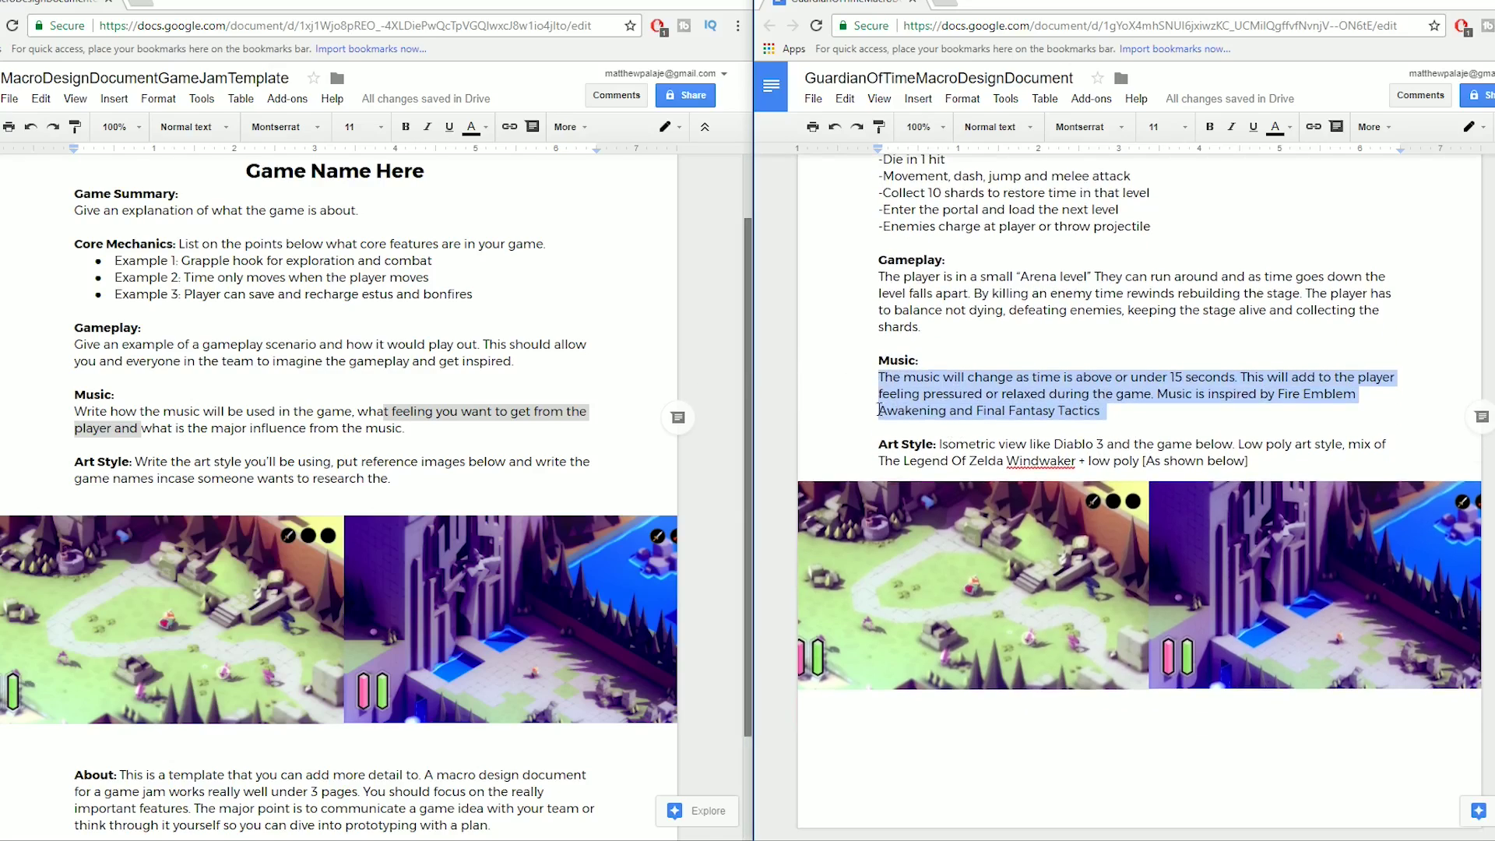
scroll(892, 425, "up", 3)
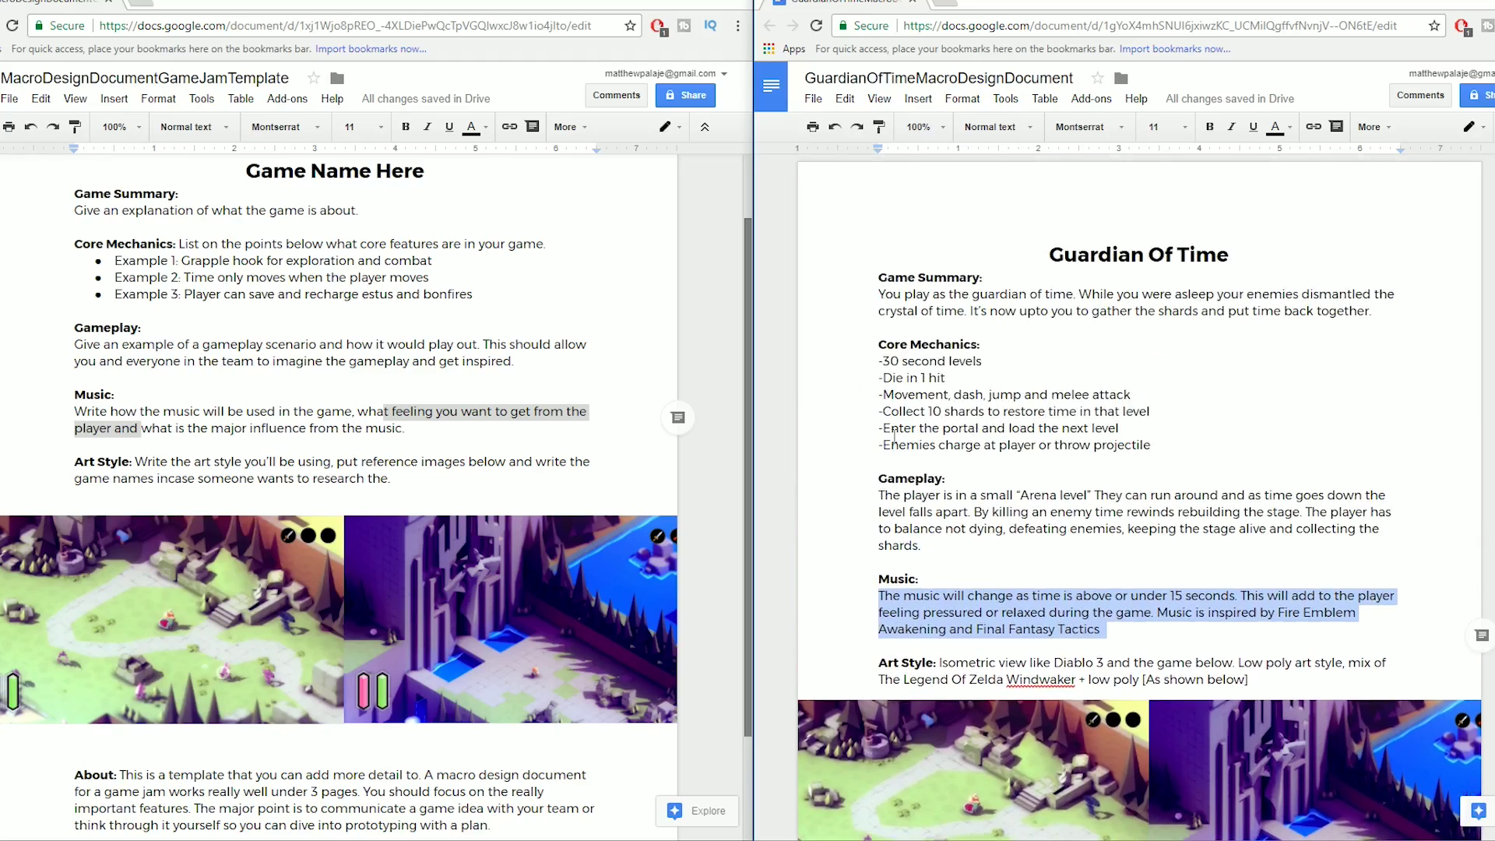
scroll(915, 440, "down", 3)
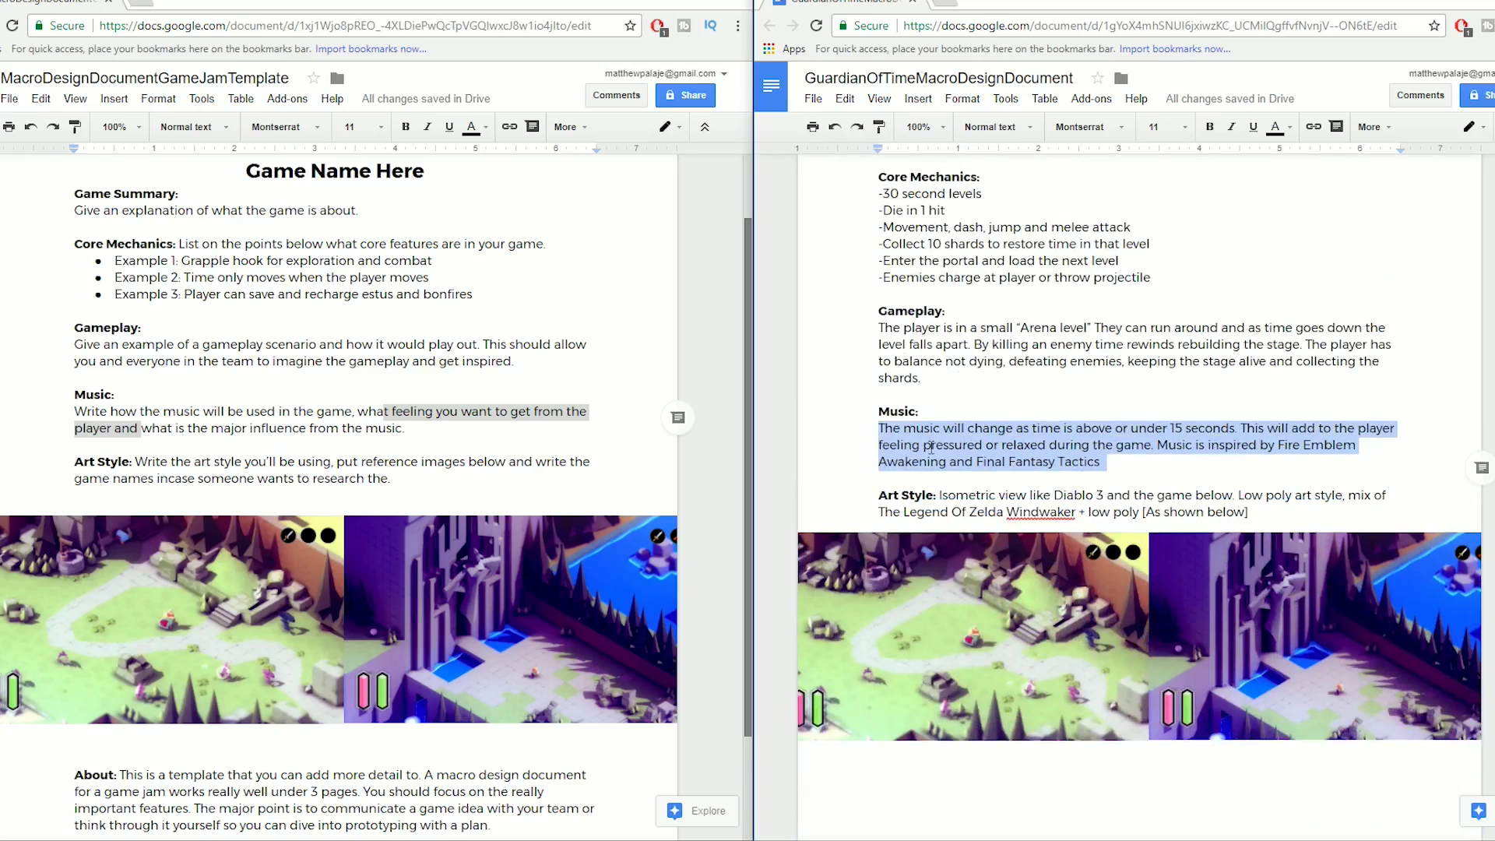
scroll(491, 503, "down", 1)
left_click_drag(205, 379, 299, 395)
left_click(1116, 495)
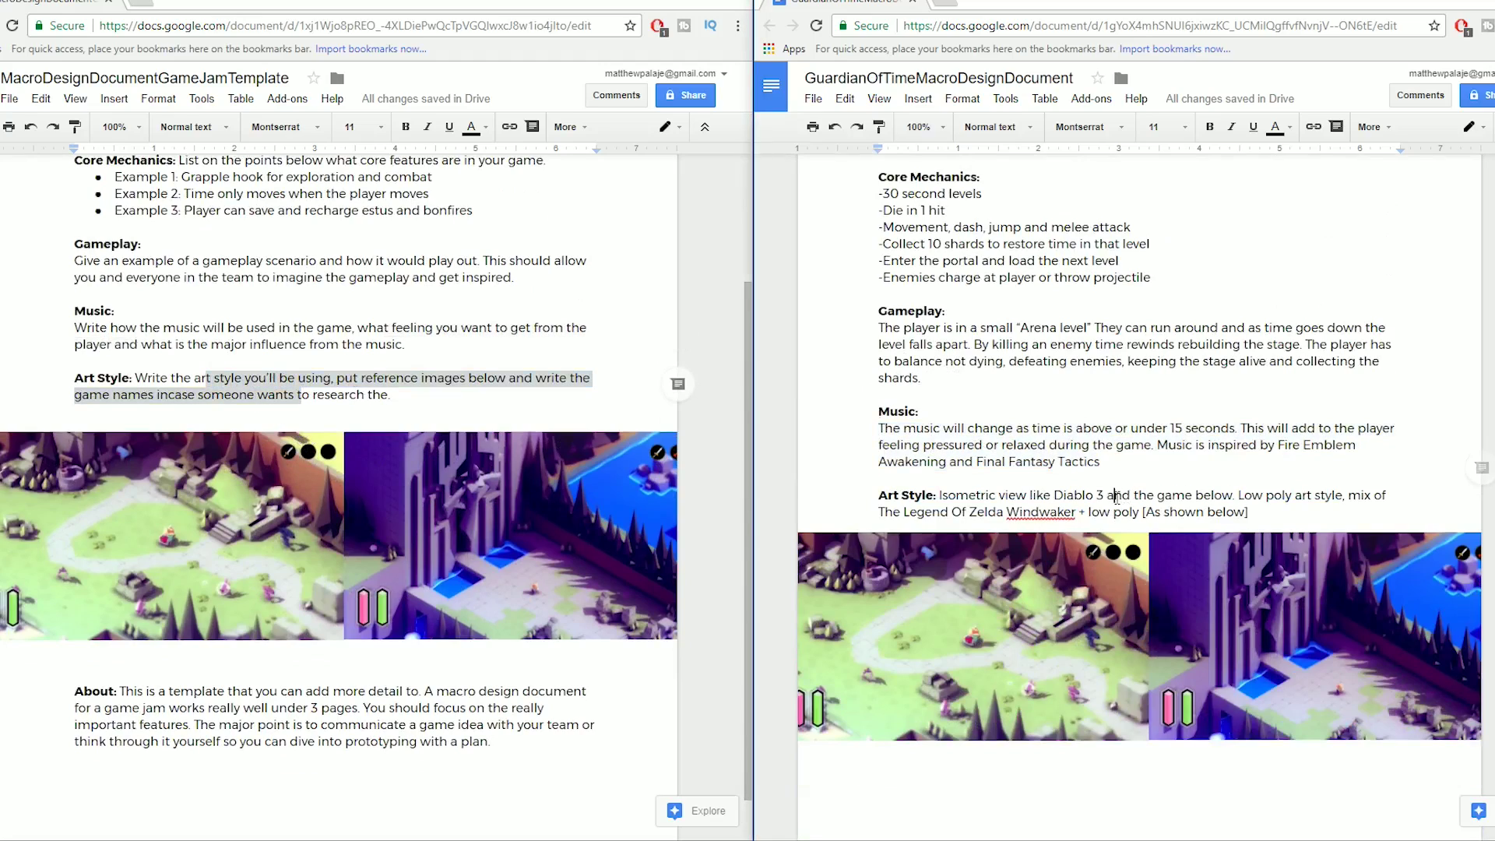
left_click_drag(1232, 496, 1319, 495)
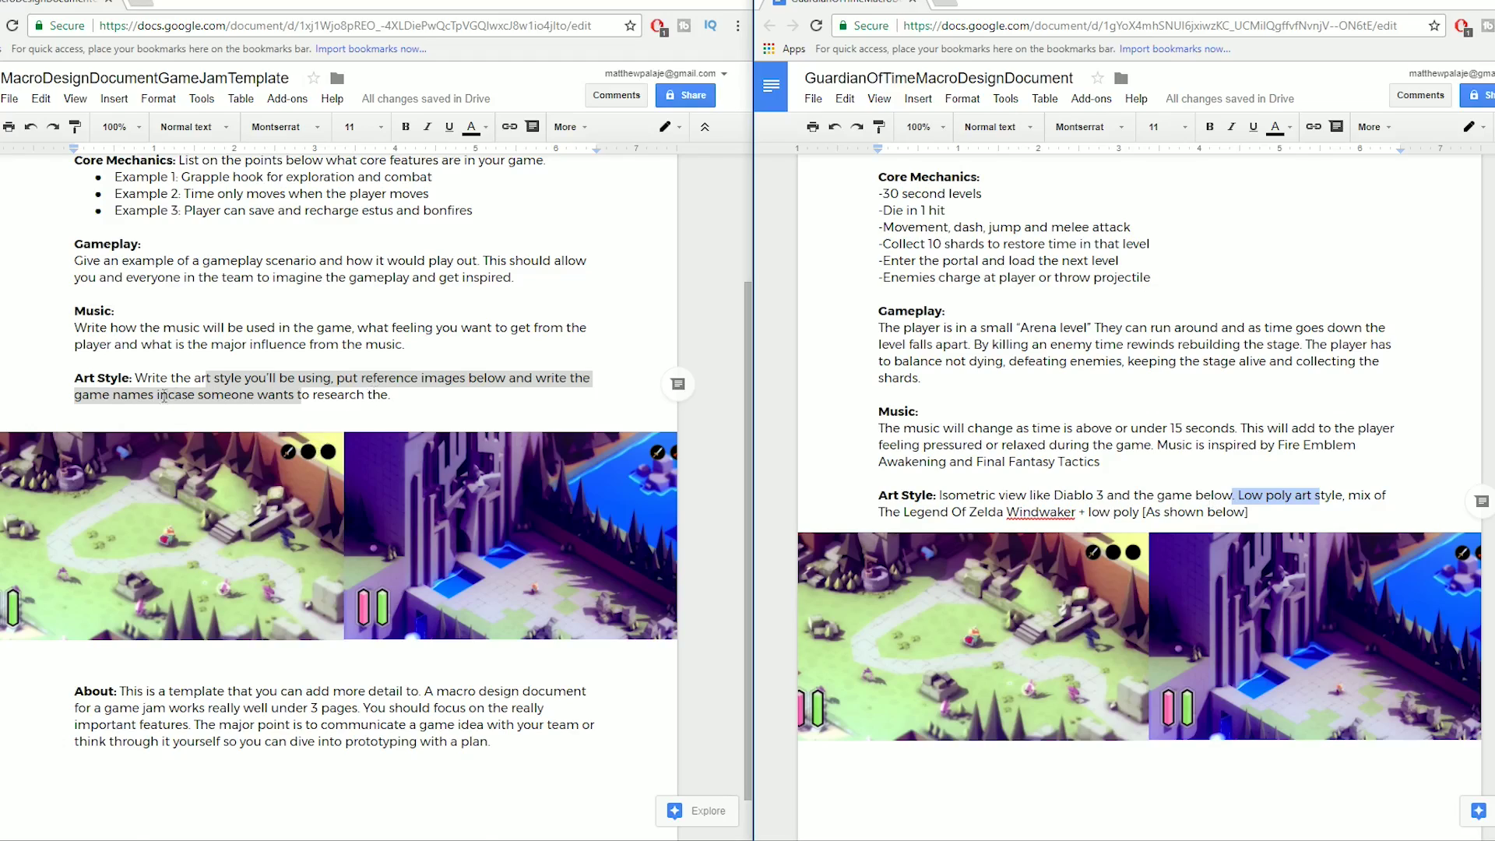
left_click(388, 395)
type("m.")
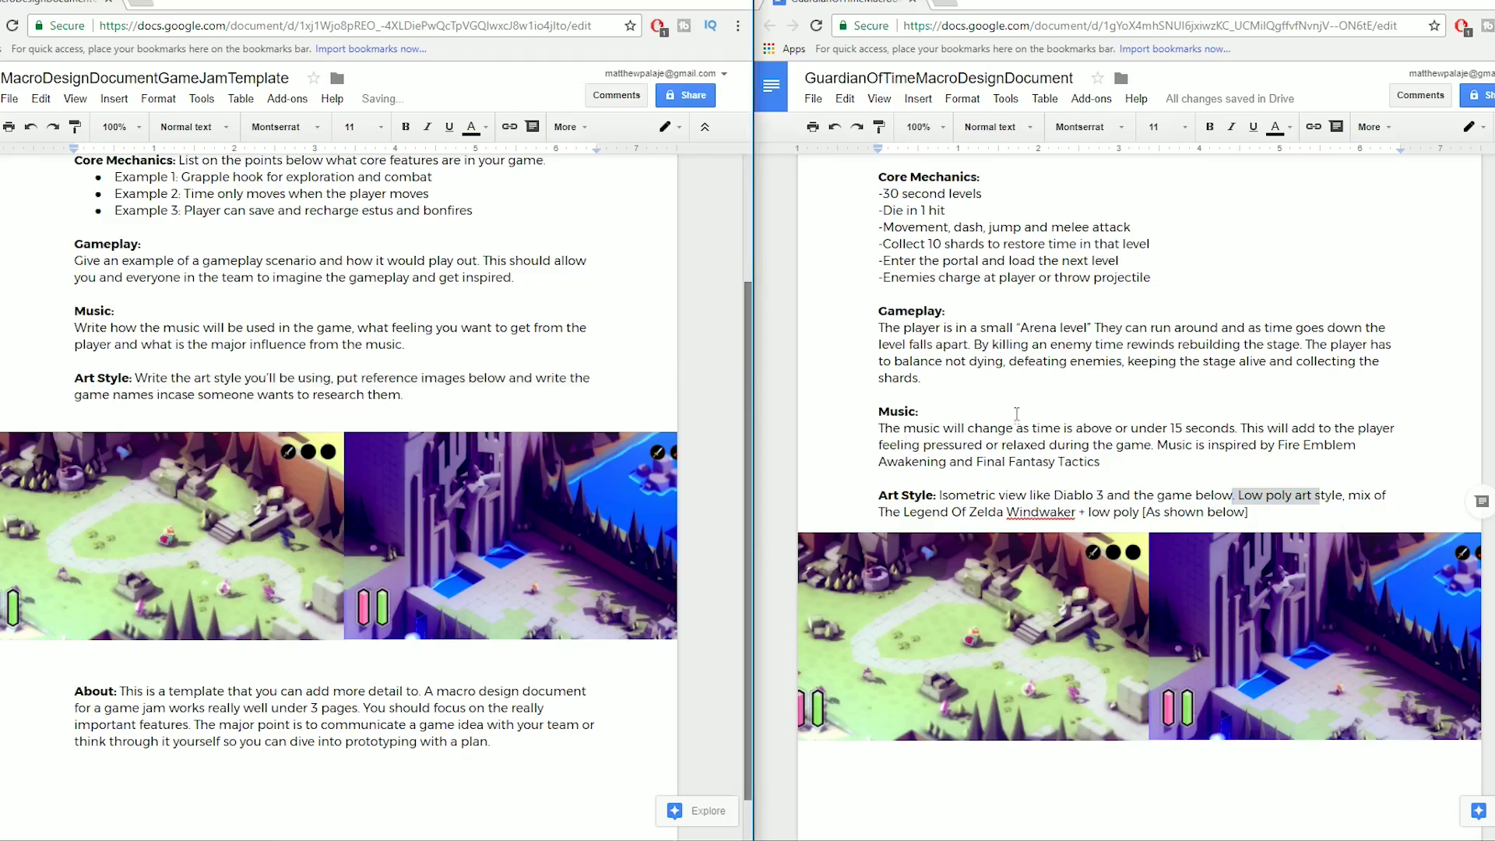
Place the caret at the end of Guardian Of Time's Gameplay paragraph.
left_click(1007, 510)
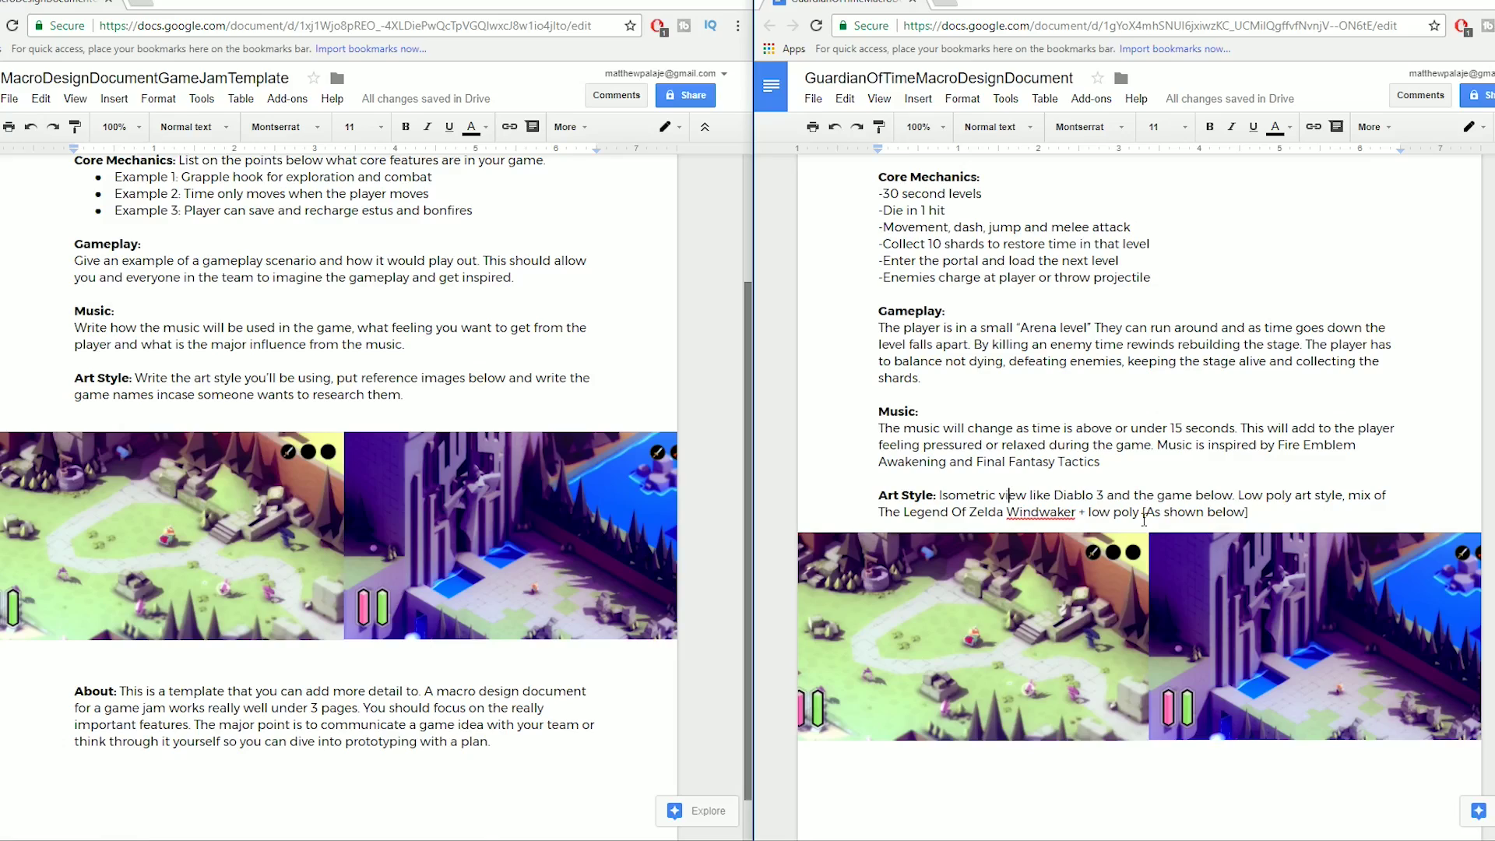
scroll(1171, 545, "down", 1)
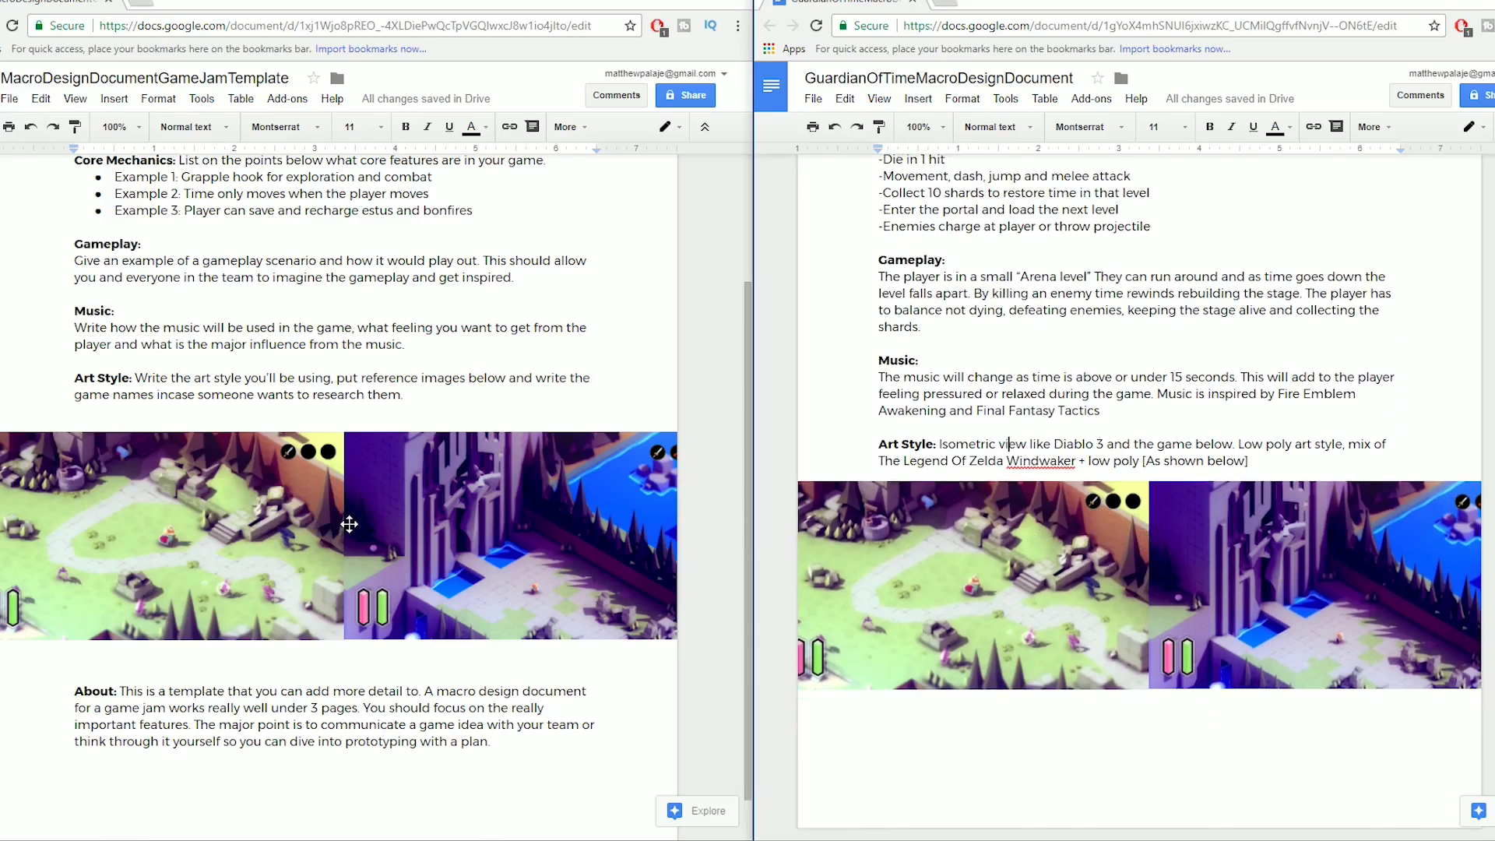
left_click(1116, 426)
scroll(972, 442, "up", 2)
left_click(950, 499)
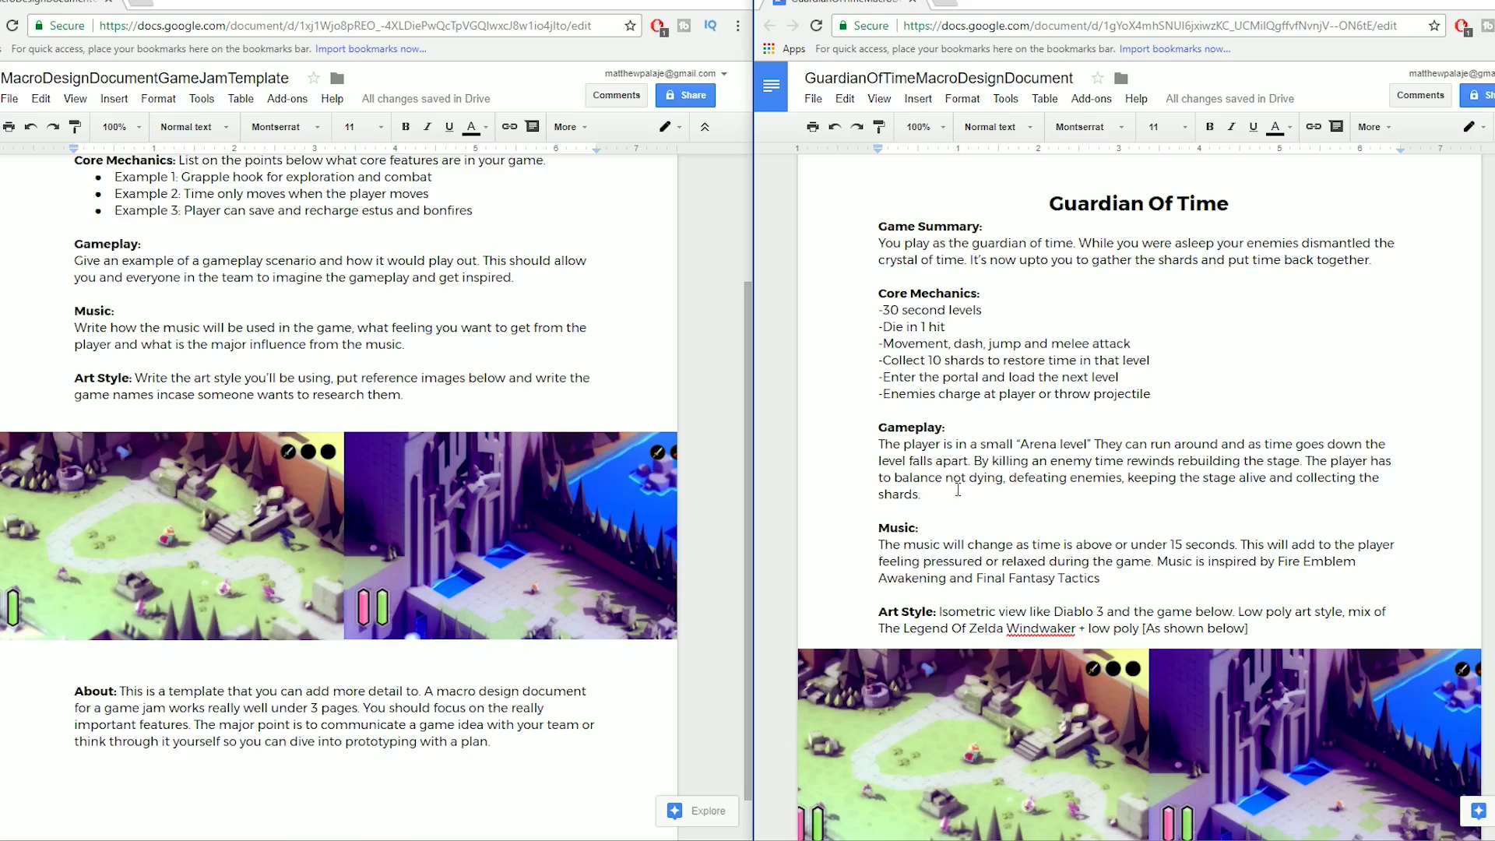
Review Guardian Of Time's Core Mechanics lines from 'Die in 1 hit' down to the Enemies line.
scroll(940, 469, "up", 1)
left_click_drag(949, 363, 976, 434)
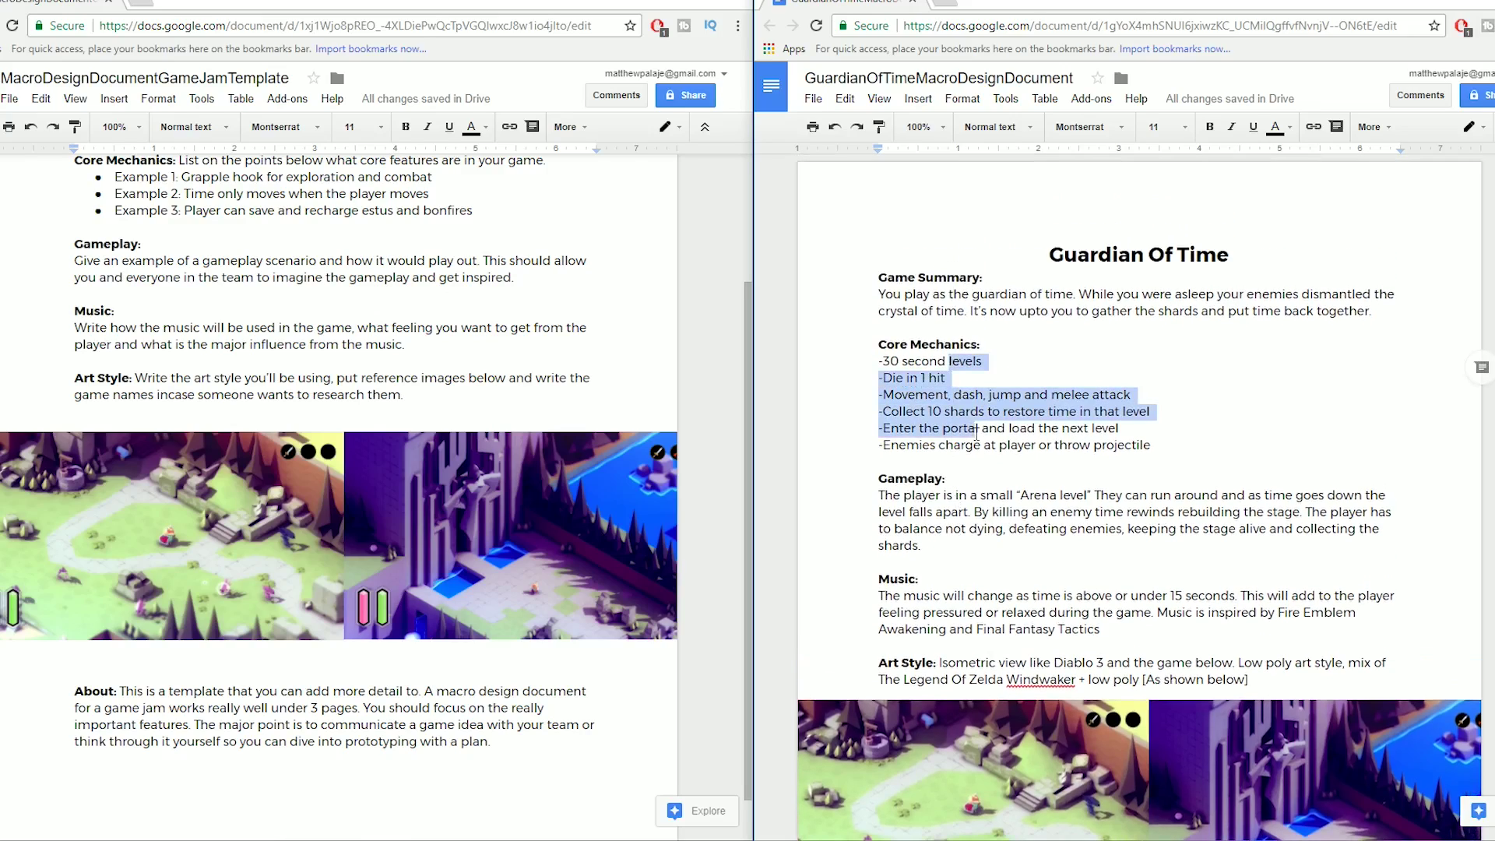
left_click(1105, 428)
left_click_drag(1119, 429, 997, 395)
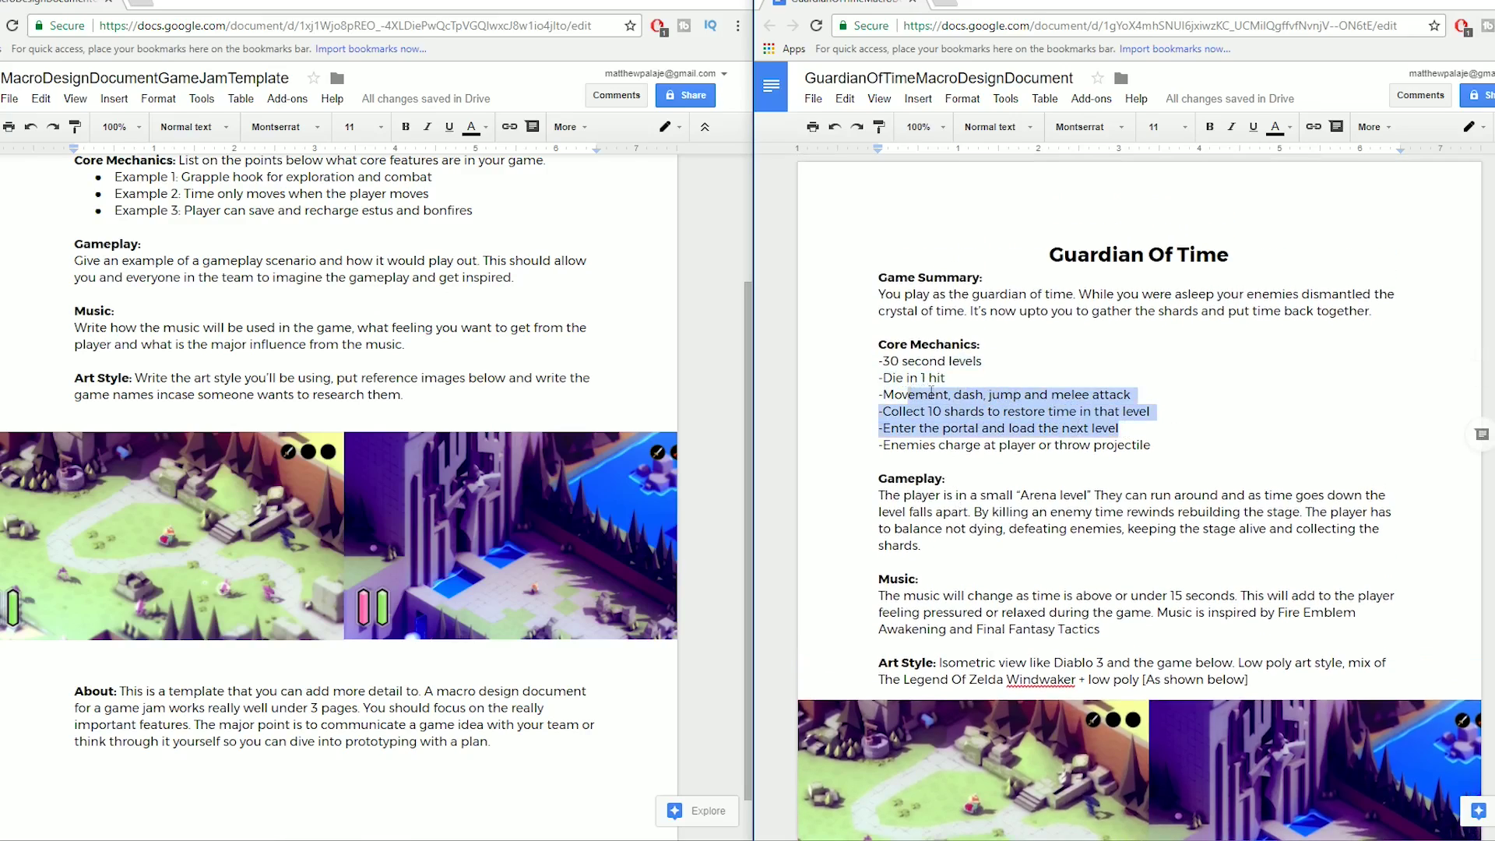
left_click(1059, 411)
left_click_drag(909, 379, 1049, 448)
Add the line '-Level can rebuild upon rewind and falls apart over time' below the Enemies line.
left_click(1073, 450)
left_click(1192, 437)
left_click(1192, 444)
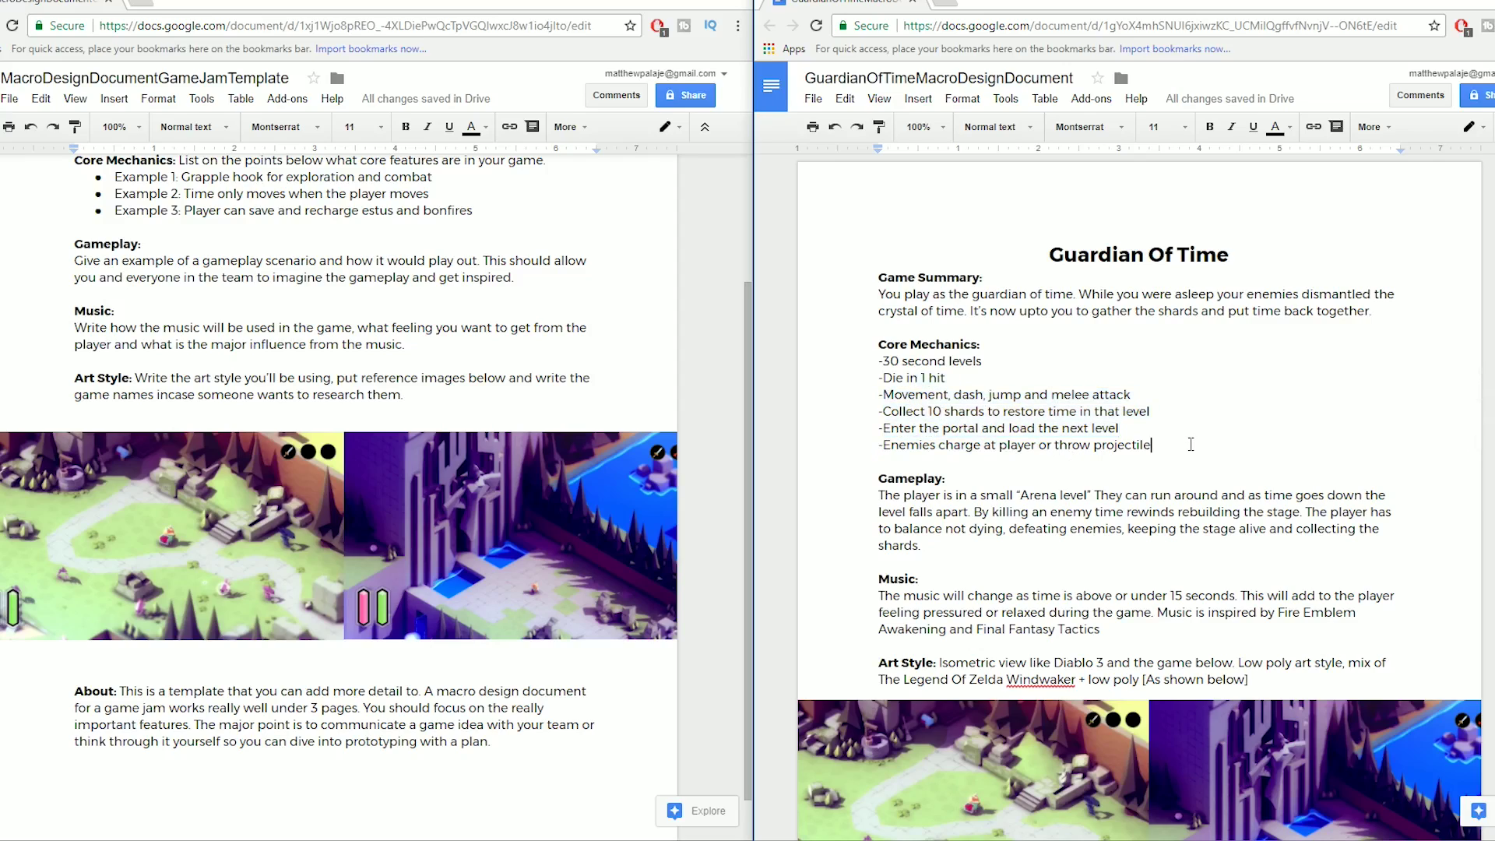
key("Return")
type("-Level can rebu")
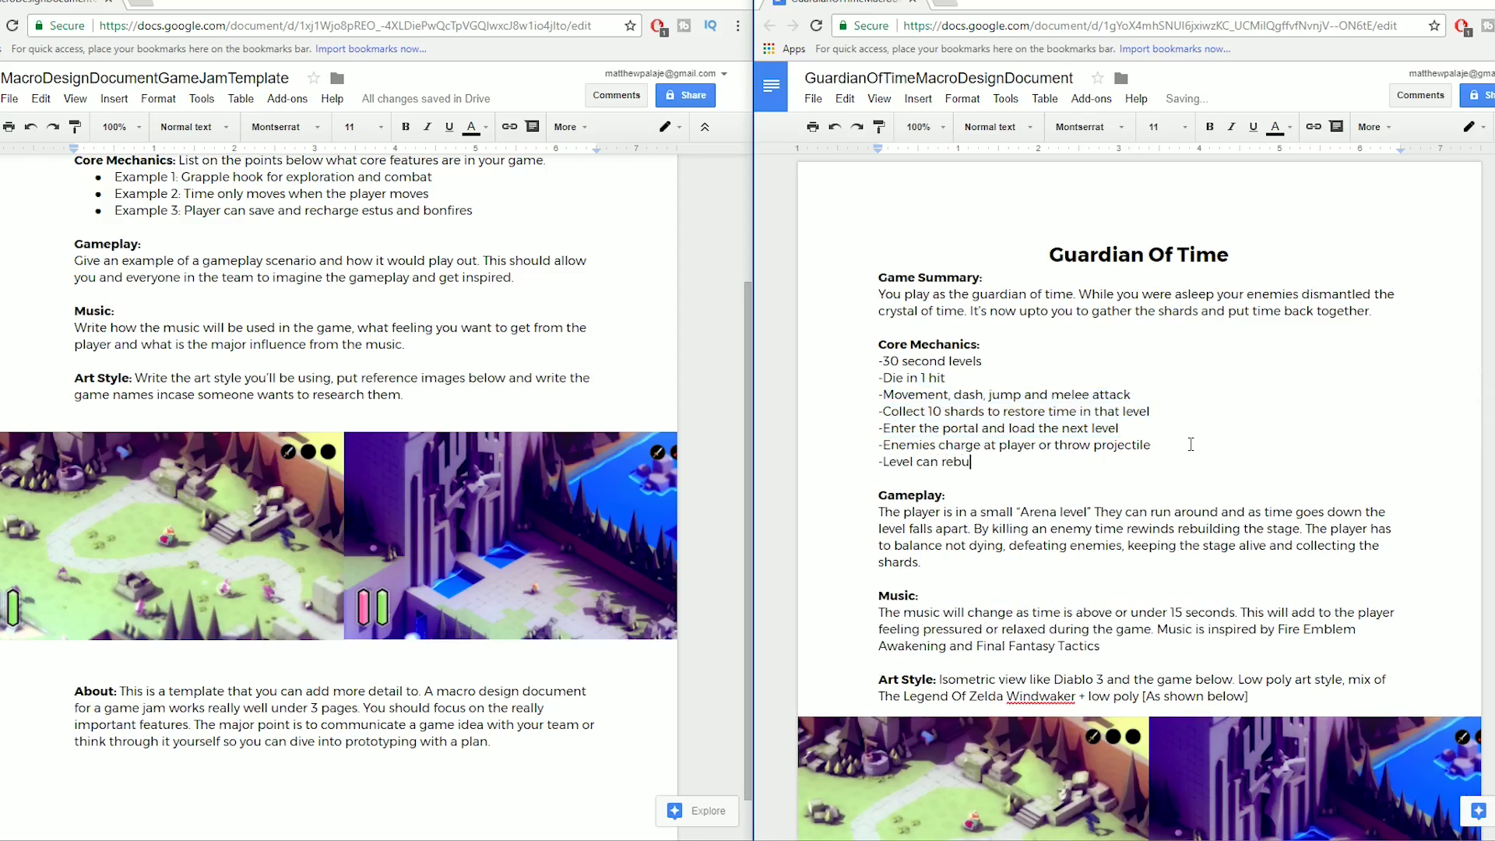
type("ild upon rewind and falls apart over time")
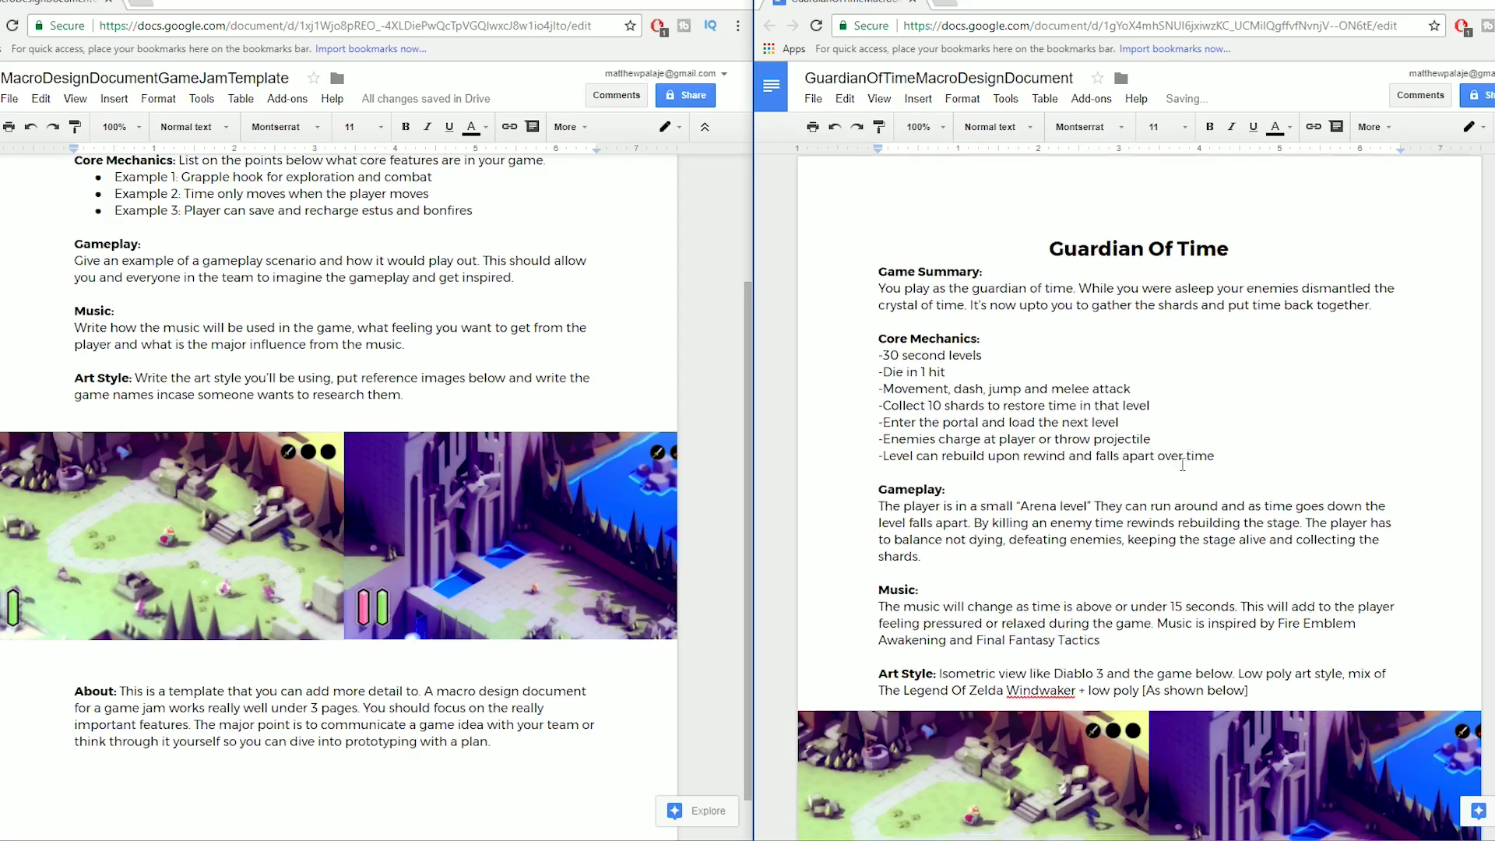
scroll(1187, 442, "down", 4)
scroll(1106, 426, "up", 4)
scroll(282, 410, "up", 3)
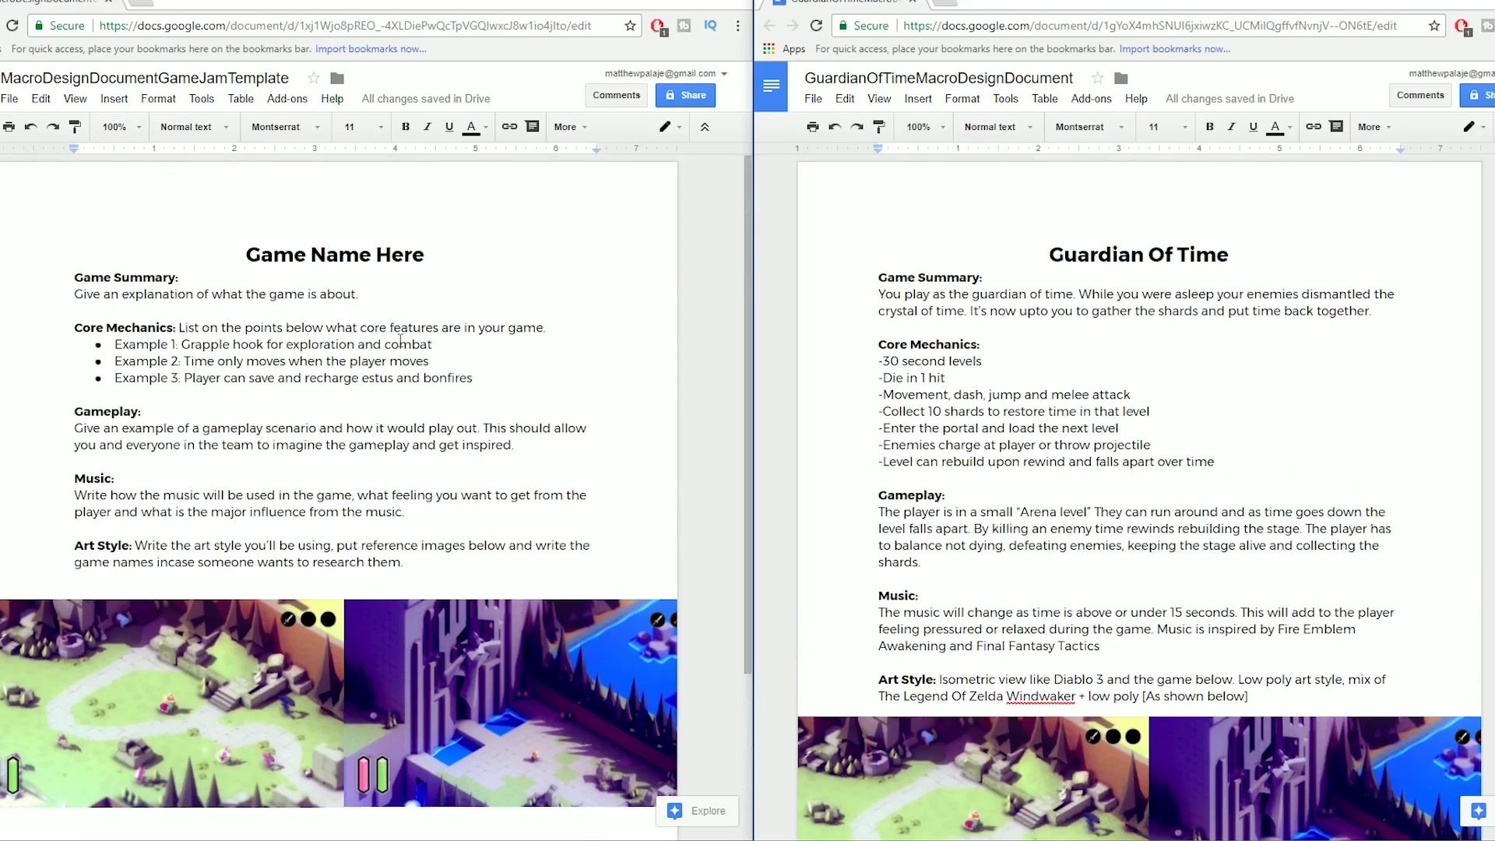
scroll(1013, 569, "down", 1)
scroll(1013, 569, "down", 3)
scroll(1005, 570, "up", 3)
scroll(838, 556, "down", 3)
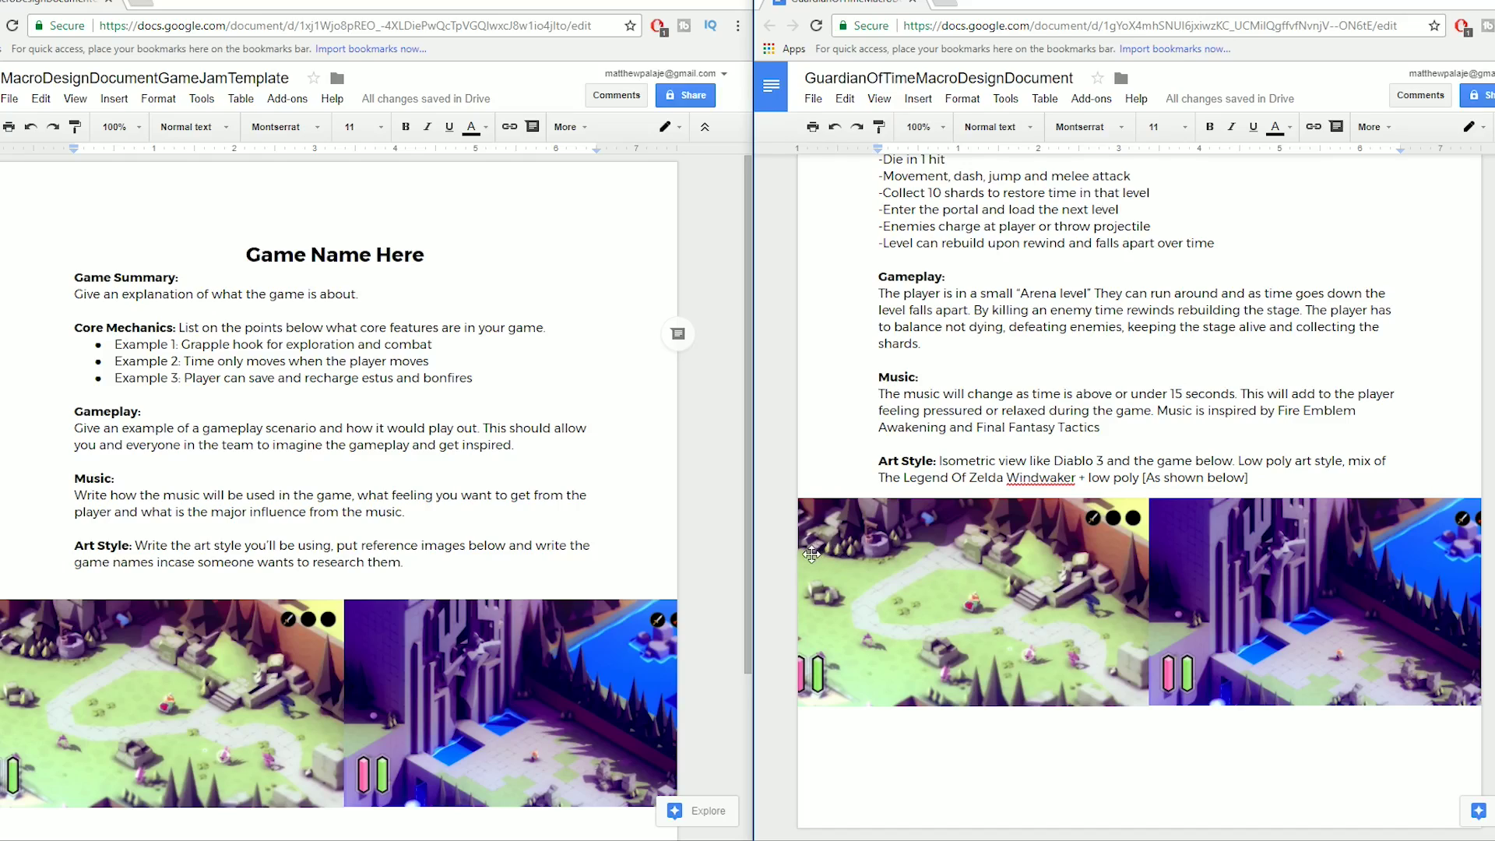
scroll(910, 571, "up", 3)
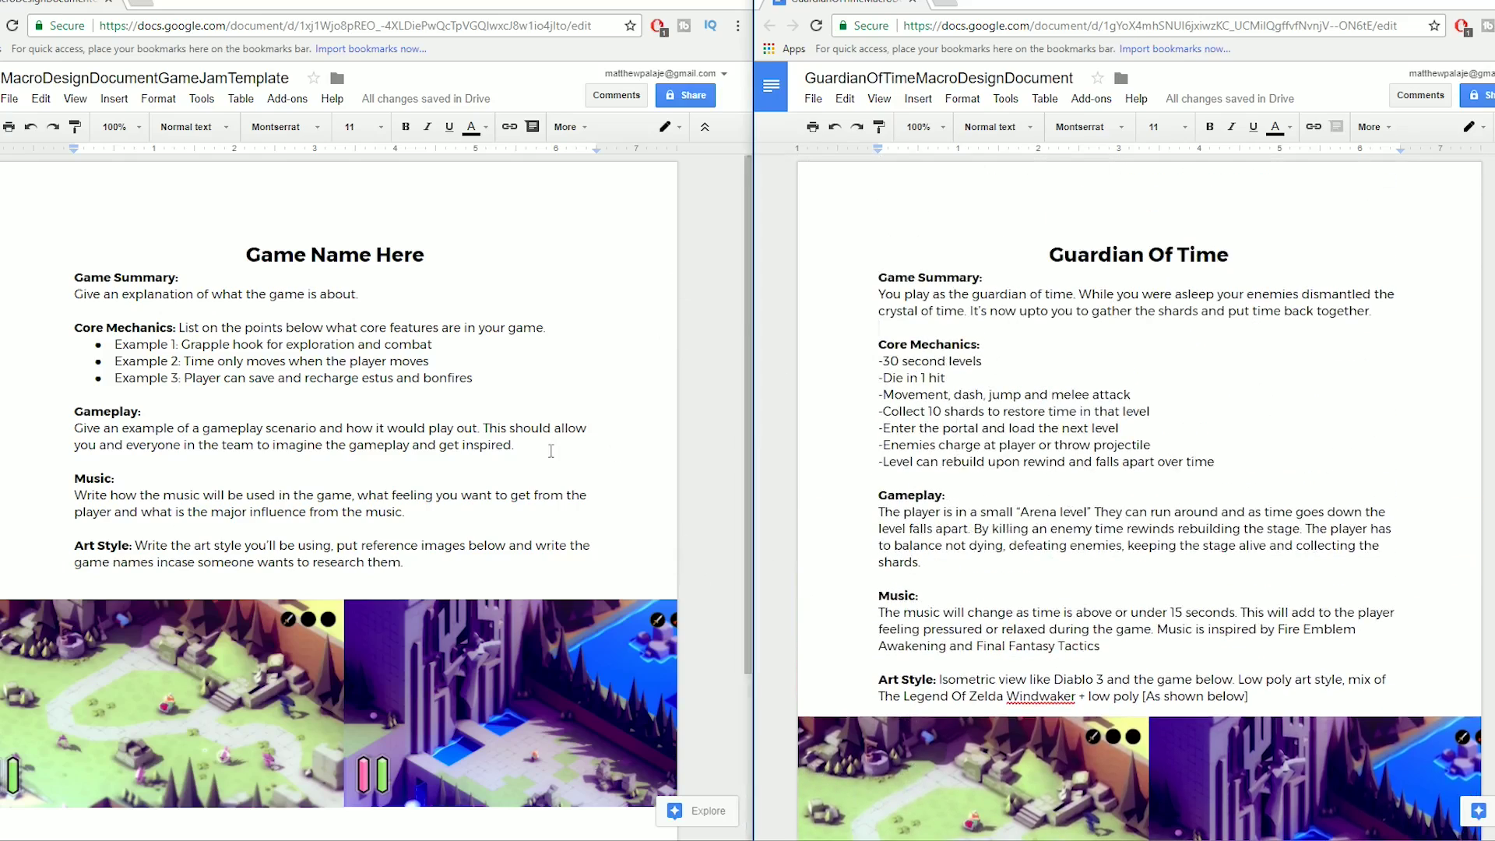
scroll(498, 450, "down", 2)
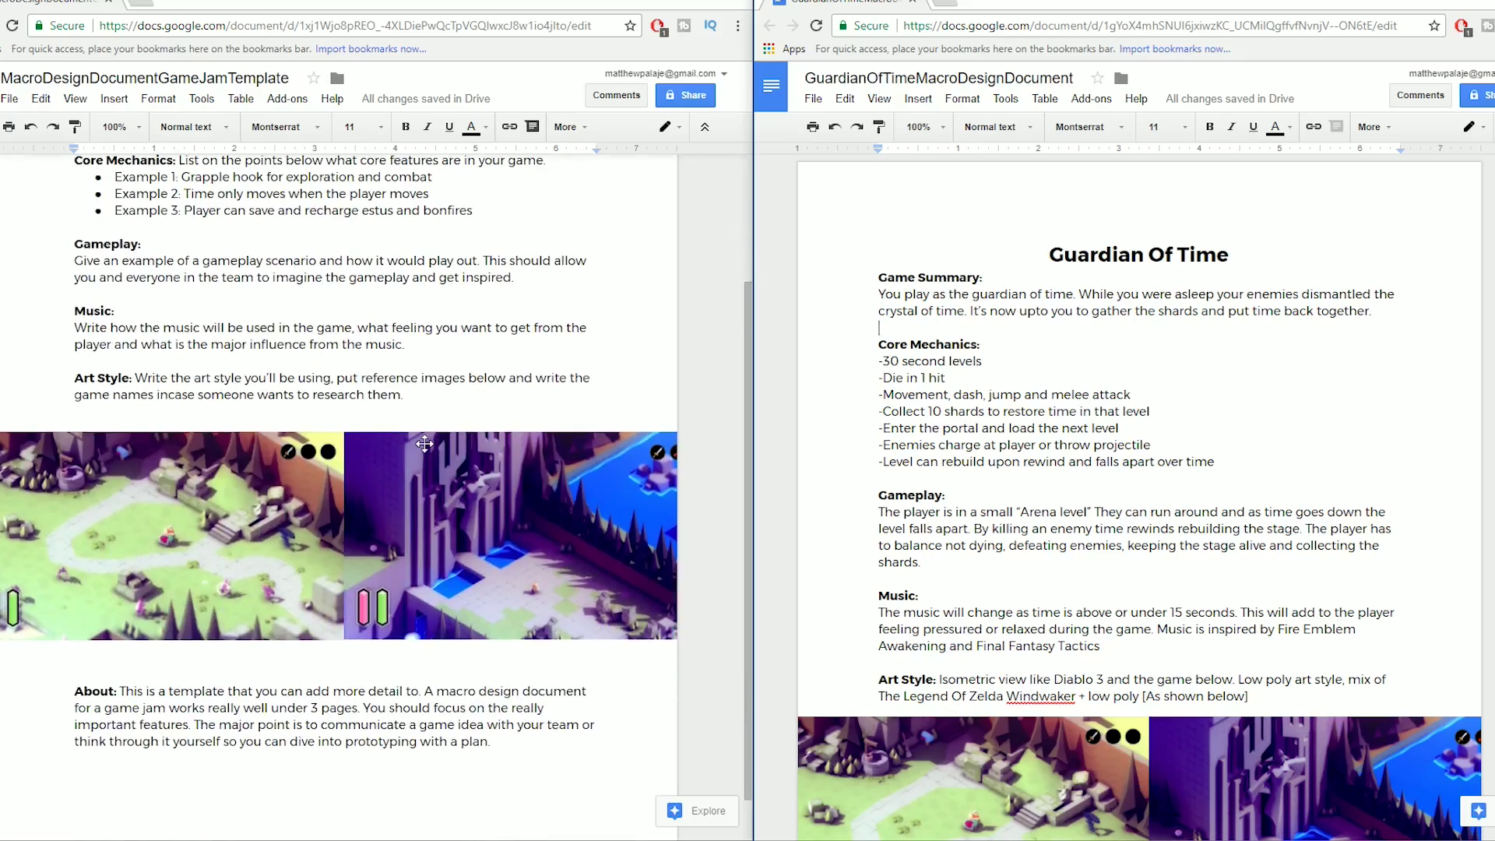
scroll(424, 444, "down", 1)
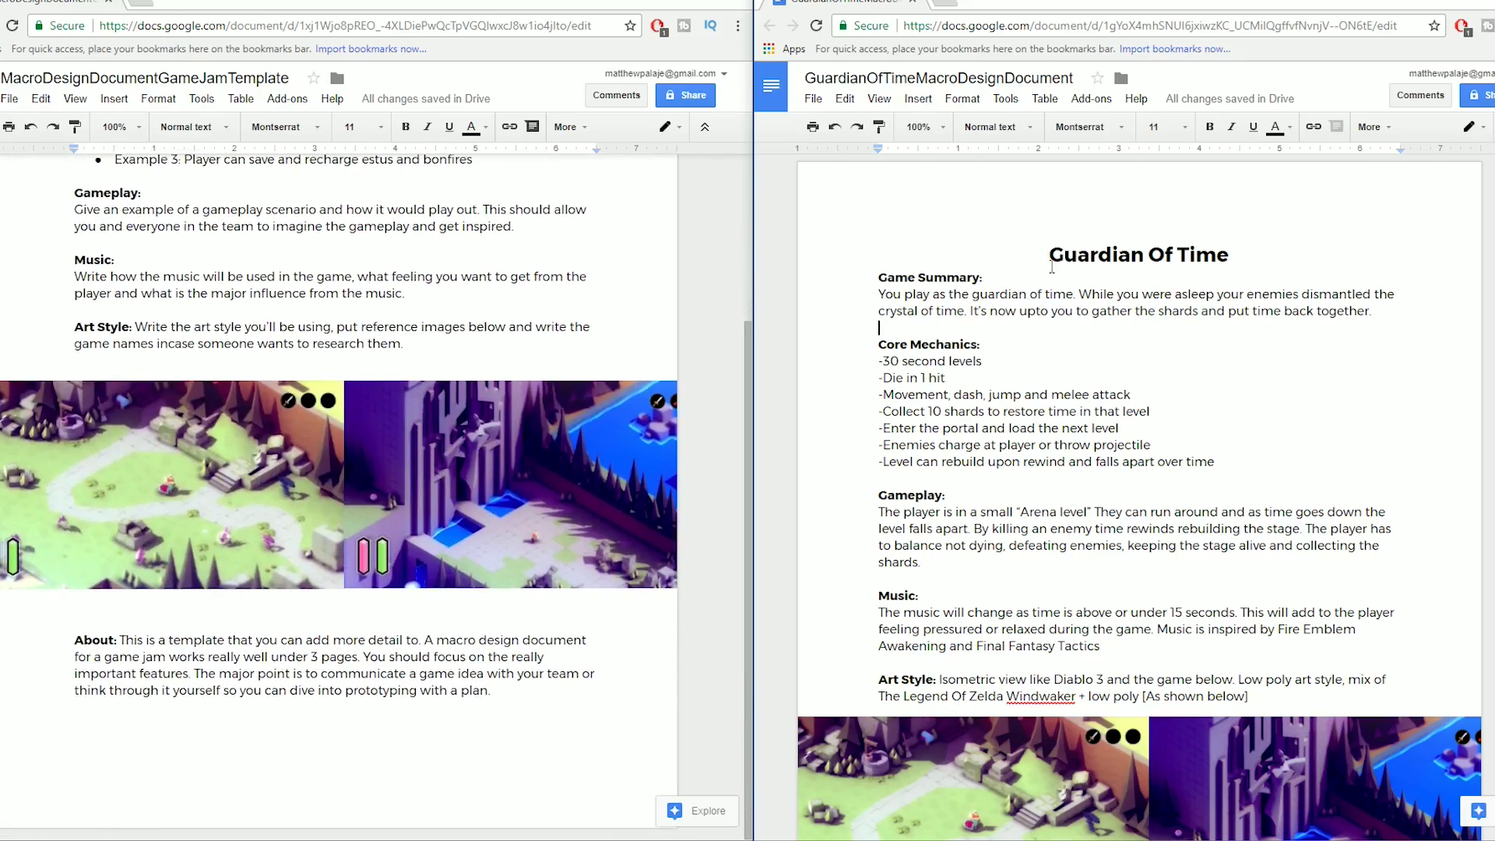
left_click_drag(1054, 267, 1044, 531)
left_click(1106, 413)
left_click(906, 380)
left_click_drag(915, 383, 973, 460)
left_click(974, 459)
left_click_drag(1050, 252, 1391, 461)
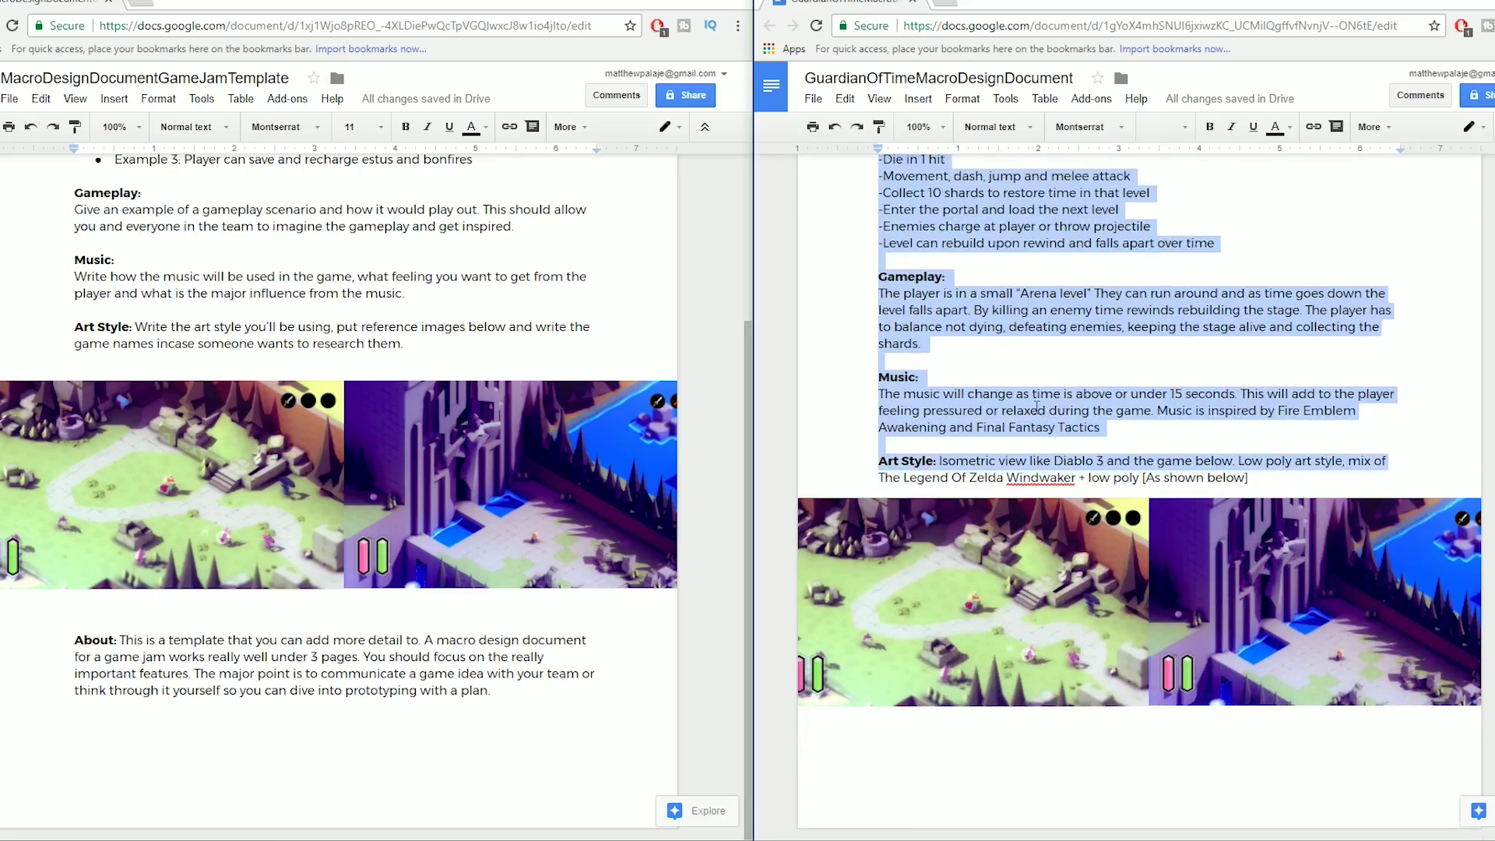
scroll(1273, 455, "up", 2)
left_click(1018, 377)
scroll(1021, 374, "up", 1)
left_click_drag(1040, 252, 1083, 378)
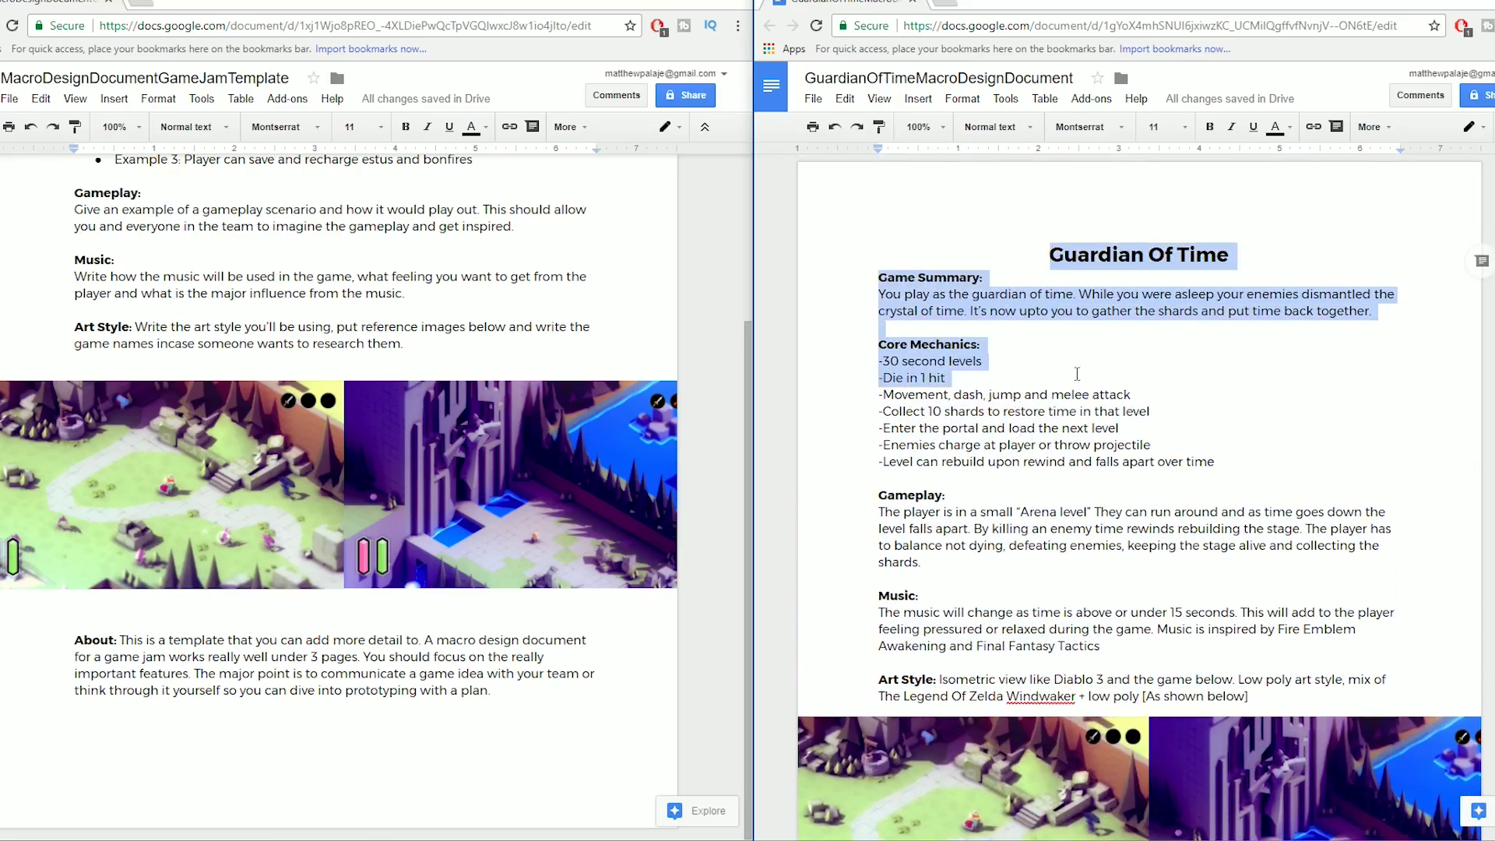
left_click(1090, 339)
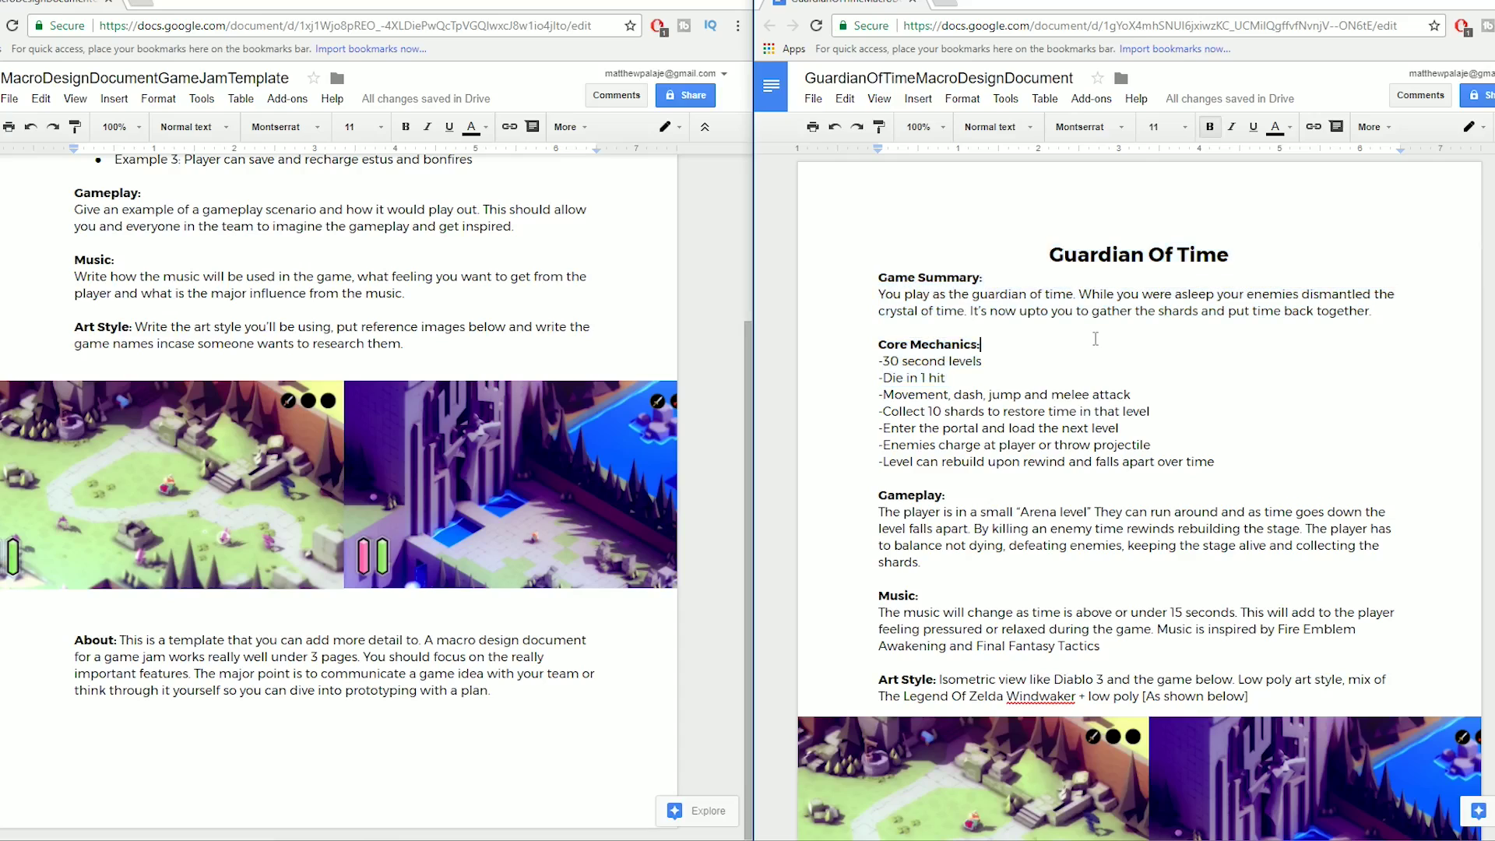
left_click(1052, 329)
scroll(609, 489, "up", 3)
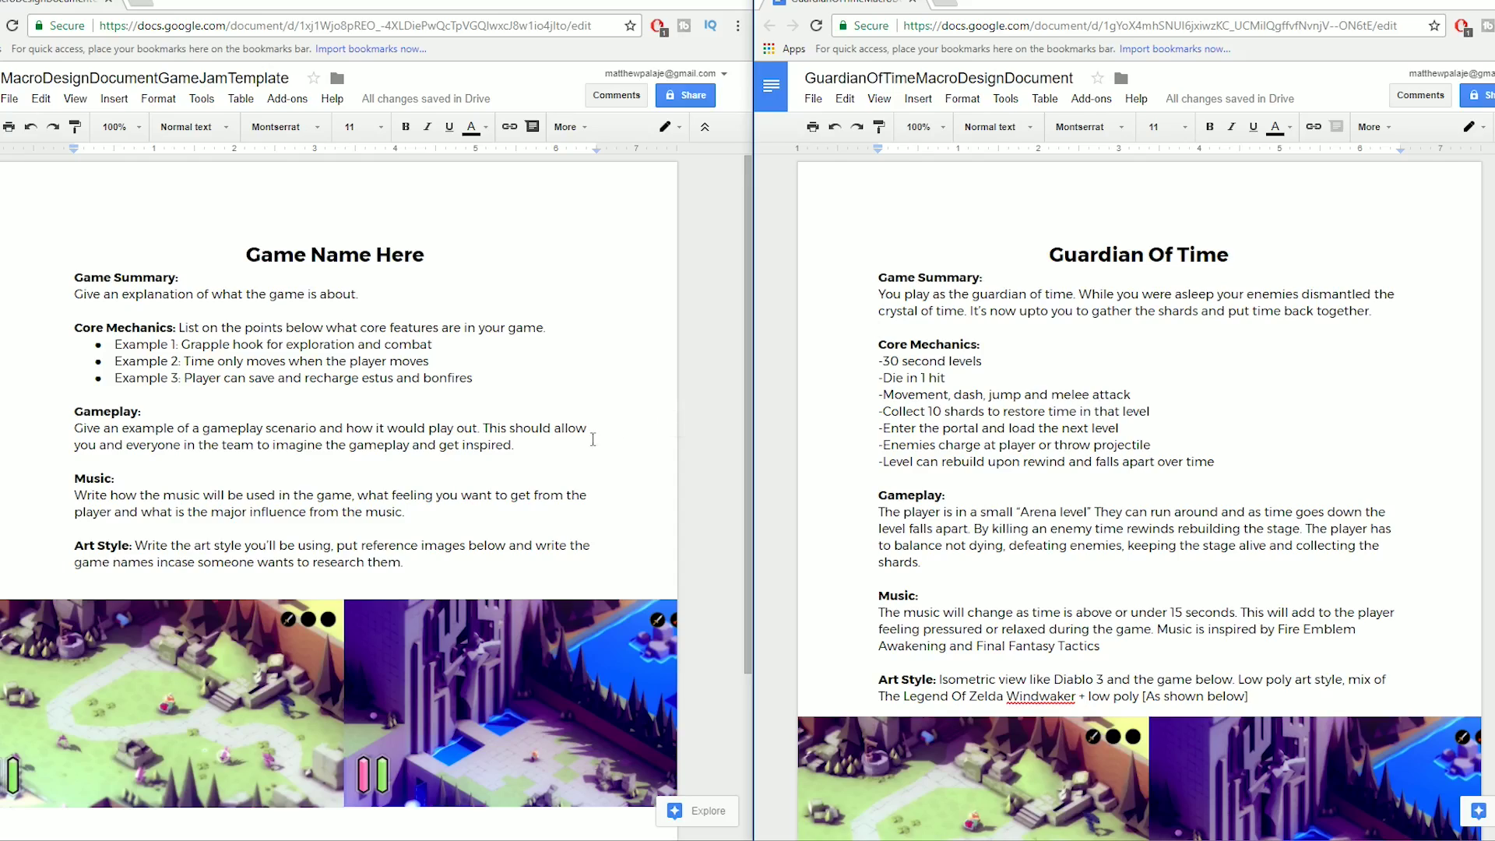
scroll(603, 440, "down", 1)
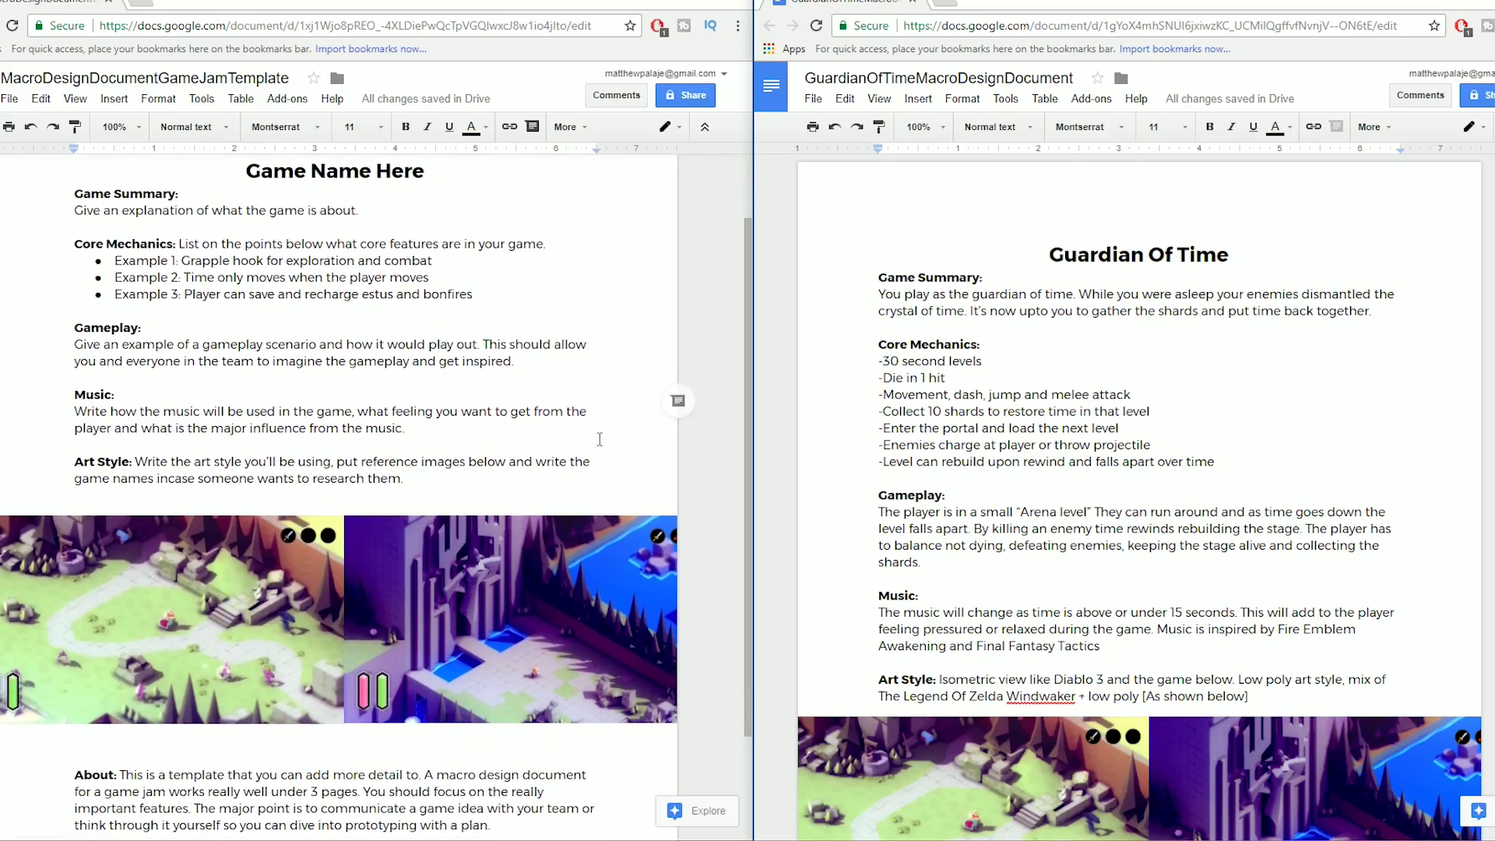
scroll(600, 438, "up", 1)
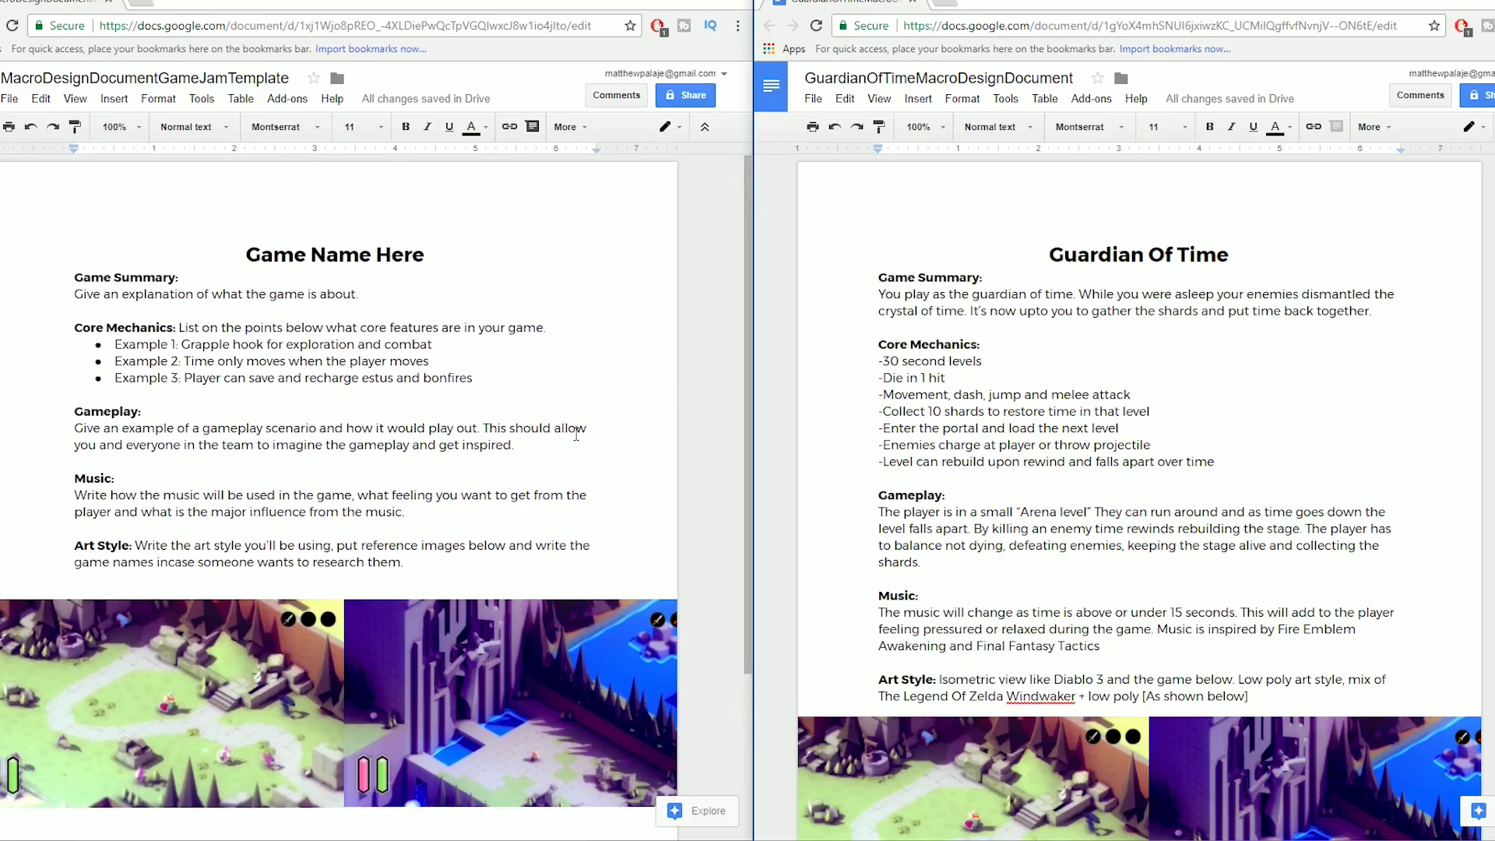